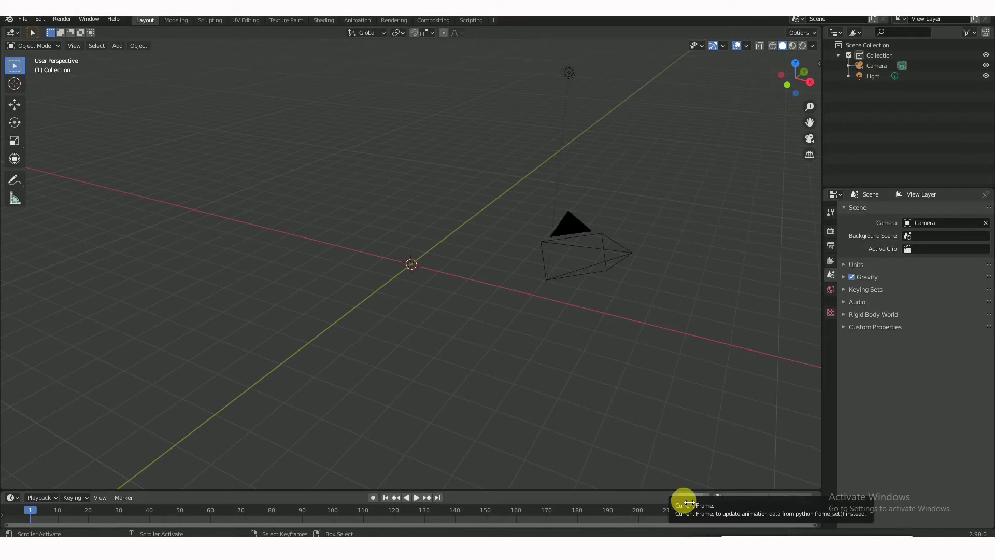
click(596, 249)
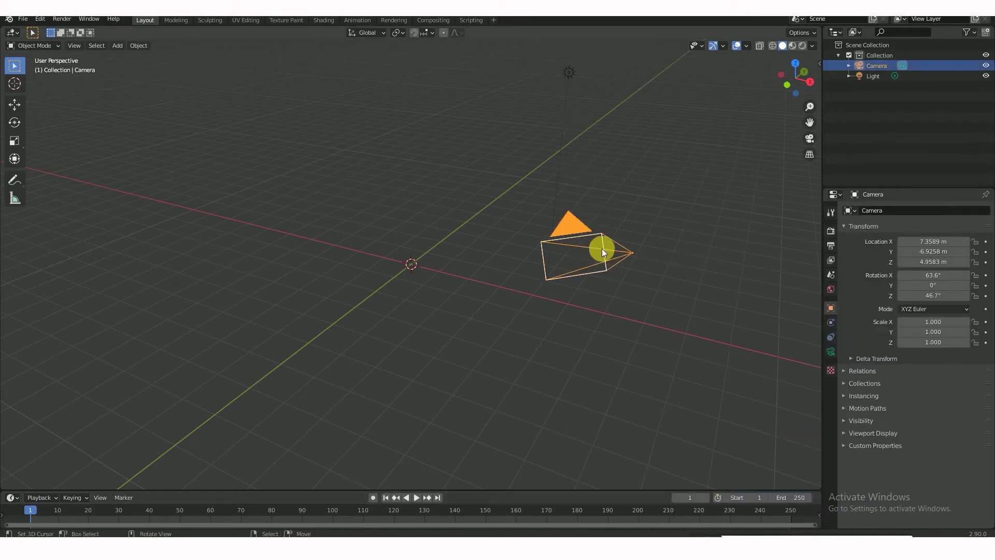
click(570, 72)
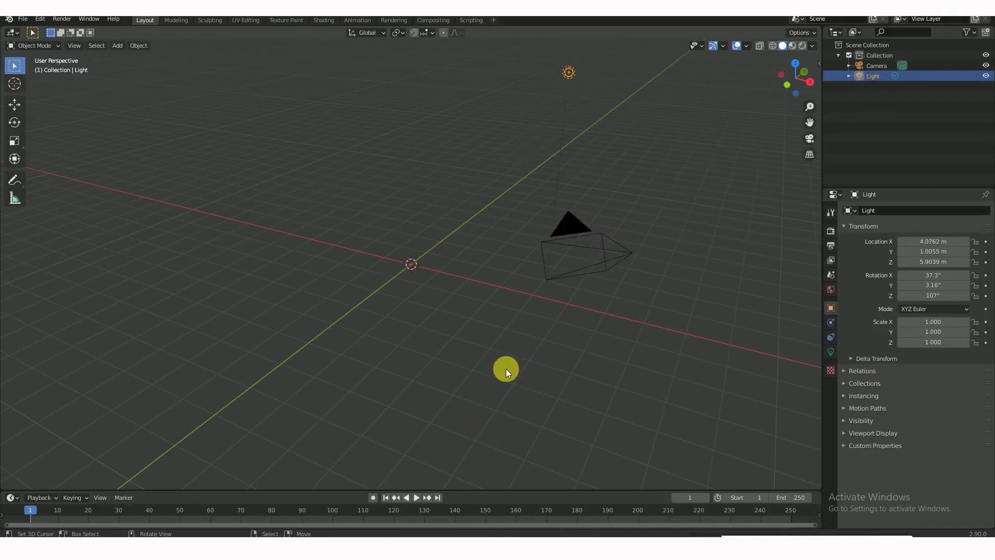
mouse_move(616, 536)
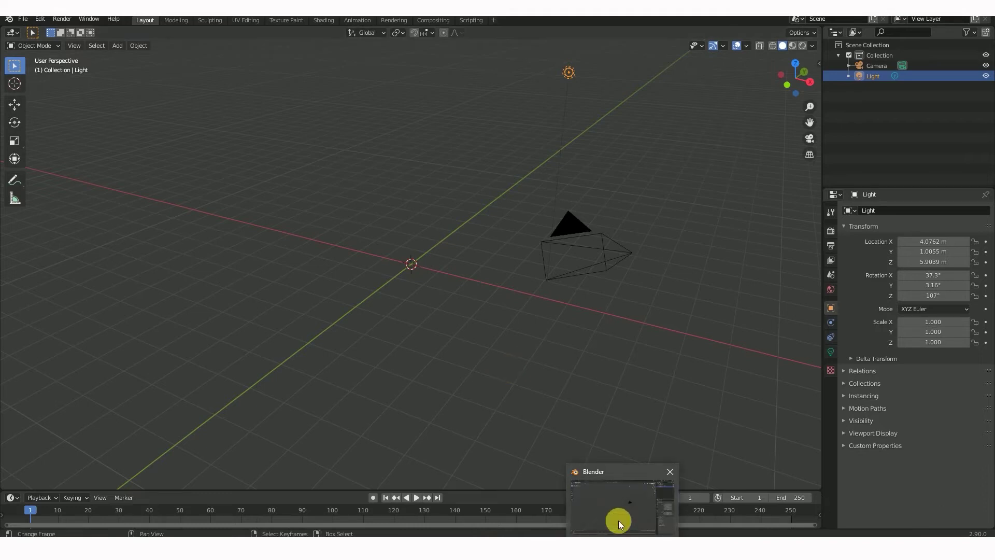
click(618, 520)
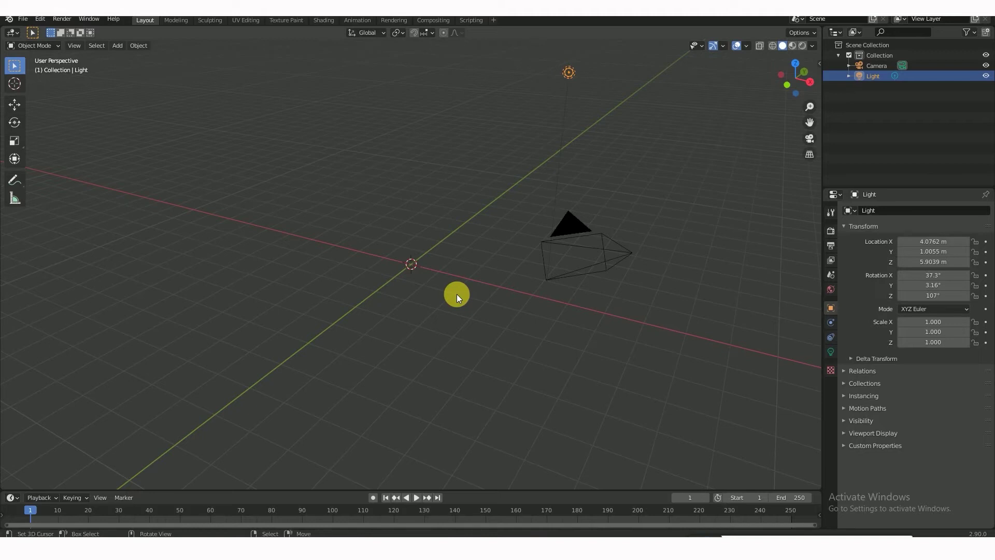
Add a cylinder mesh at the world origin
key(shift+a)
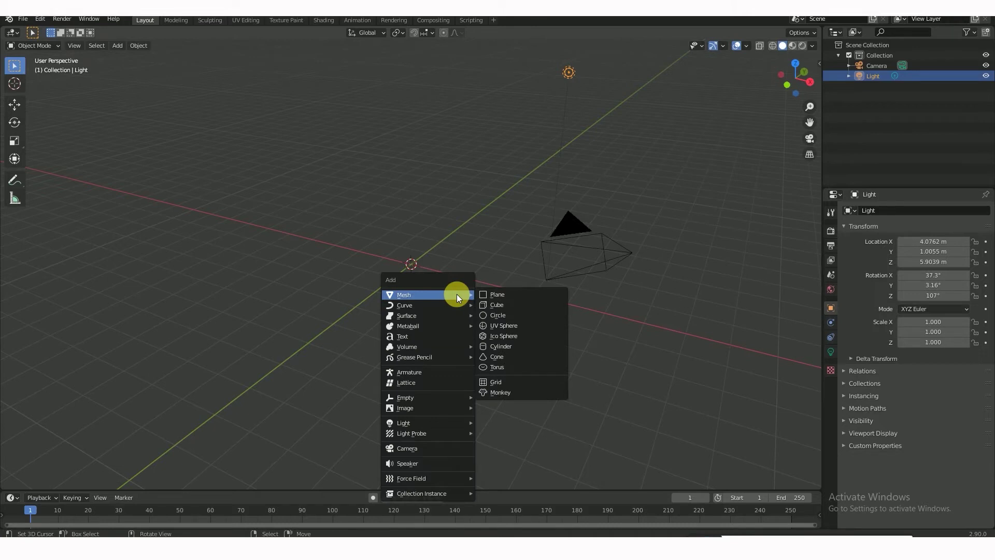
mouse_move(462, 309)
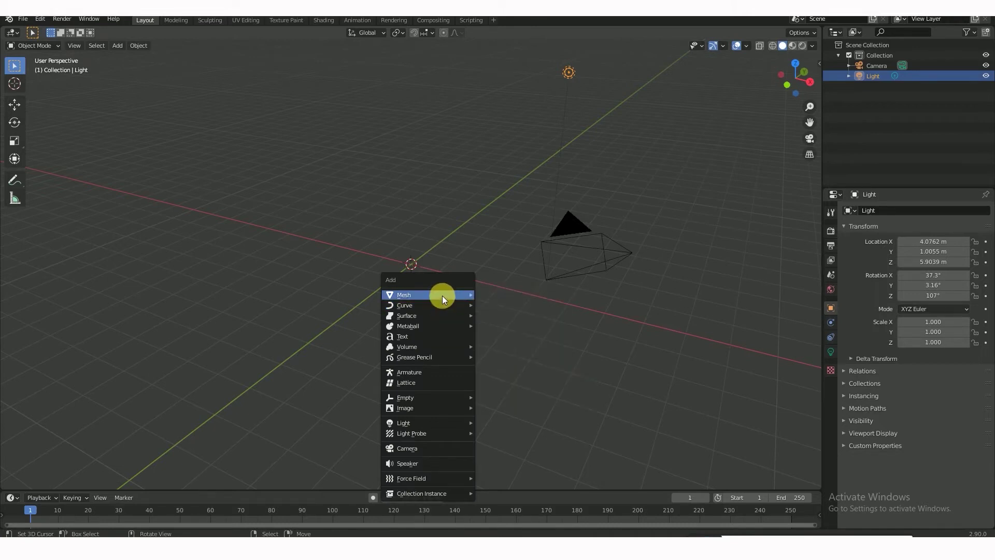
mouse_move(442, 294)
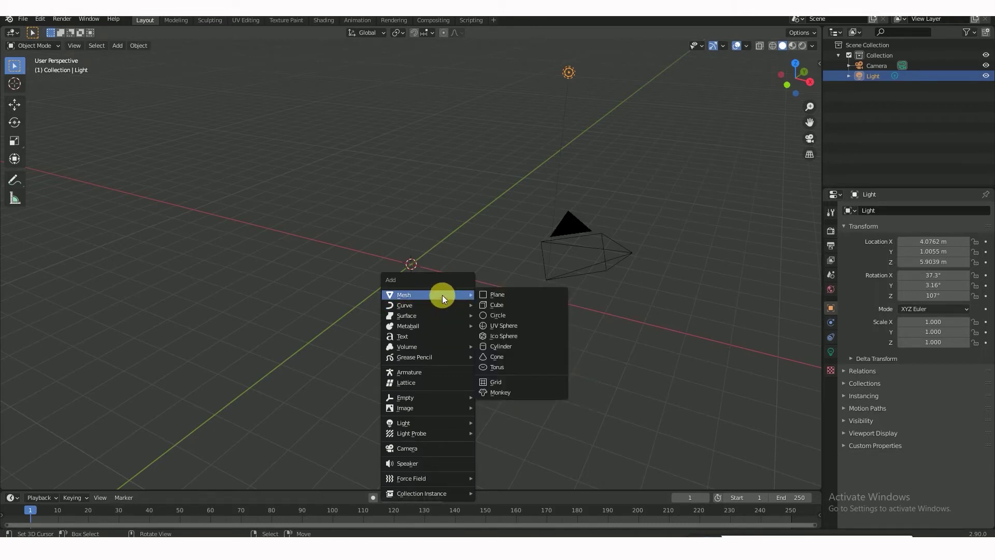
click(504, 346)
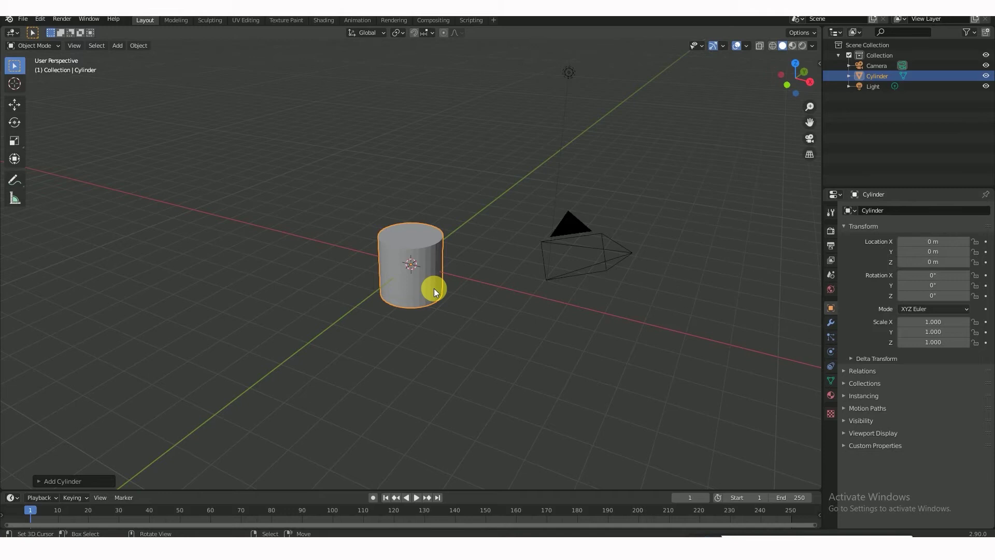
Raise the cylinder along the Z axis to a Z location of about 1.04 m, bringing its base near the grid floor
key(g)
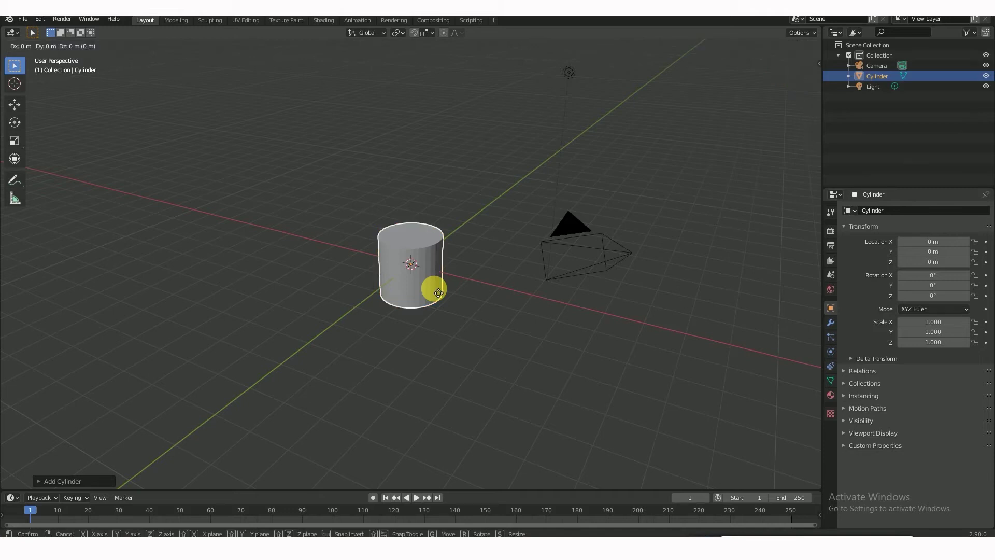
key(z)
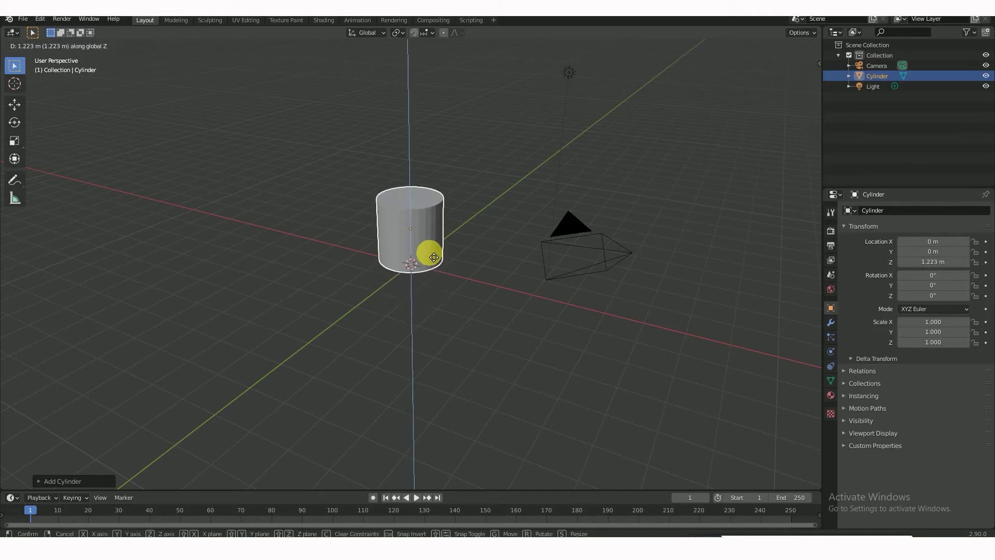
click(429, 253)
middle_drag(434, 267, 448, 246)
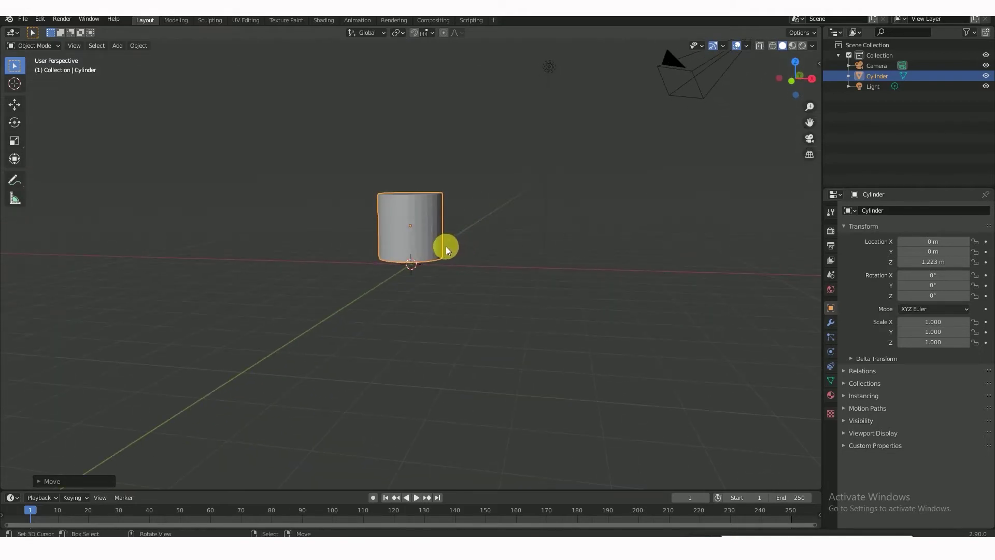
key(g)
key(z)
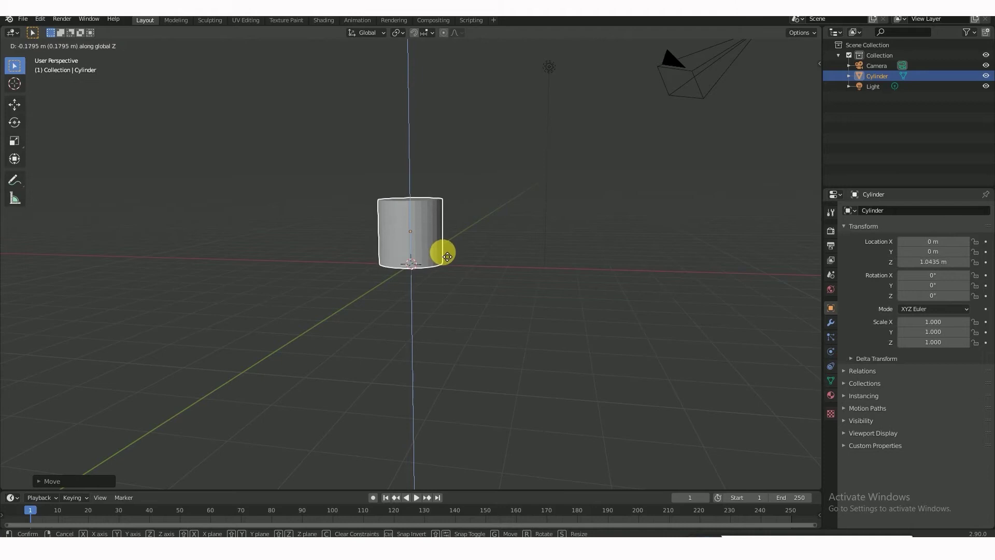
click(443, 261)
middle_drag(439, 278, 444, 258)
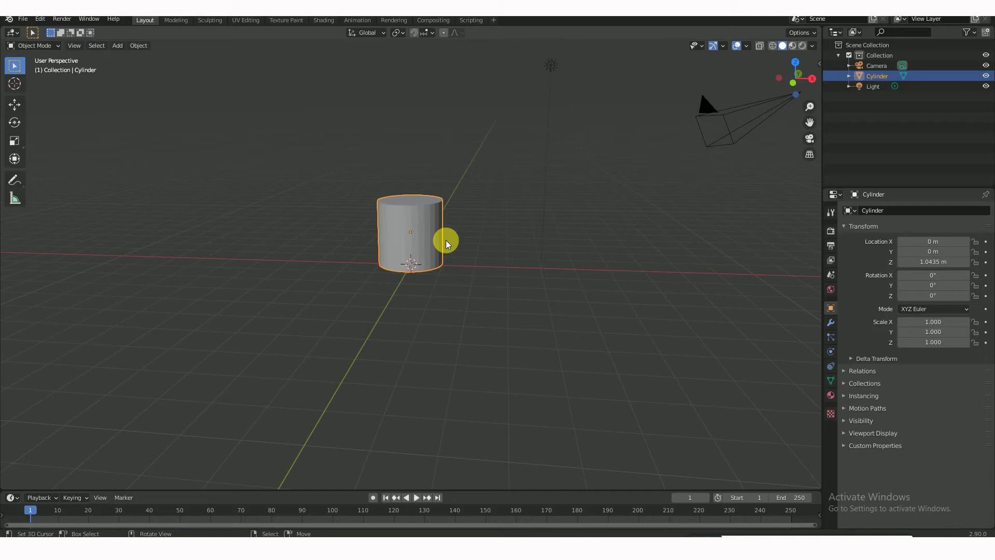
middle_drag(451, 254, 416, 344)
scroll(440, 248, up, 4)
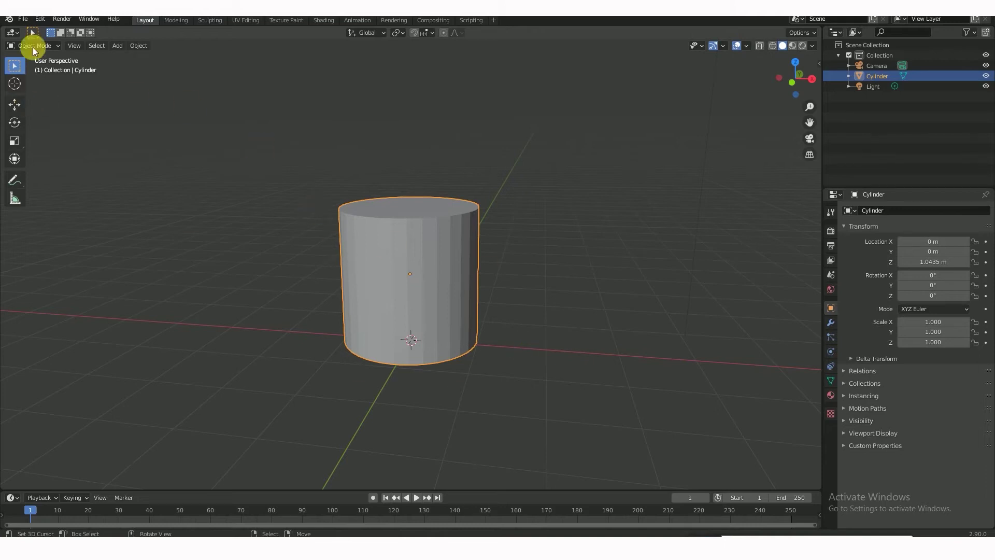
Enable Emulate Numpad in the input preferences, save the preferences and close their window
click(41, 20)
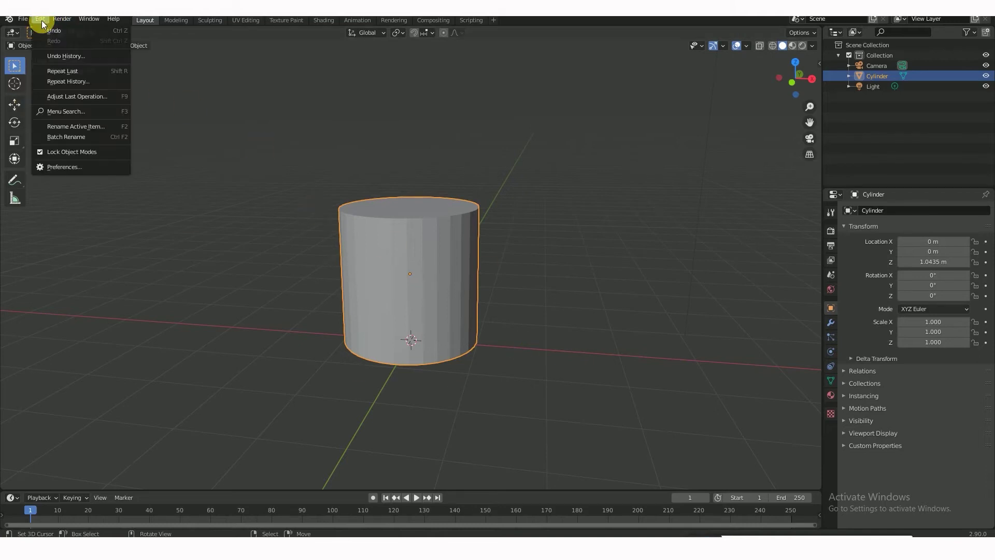
click(50, 163)
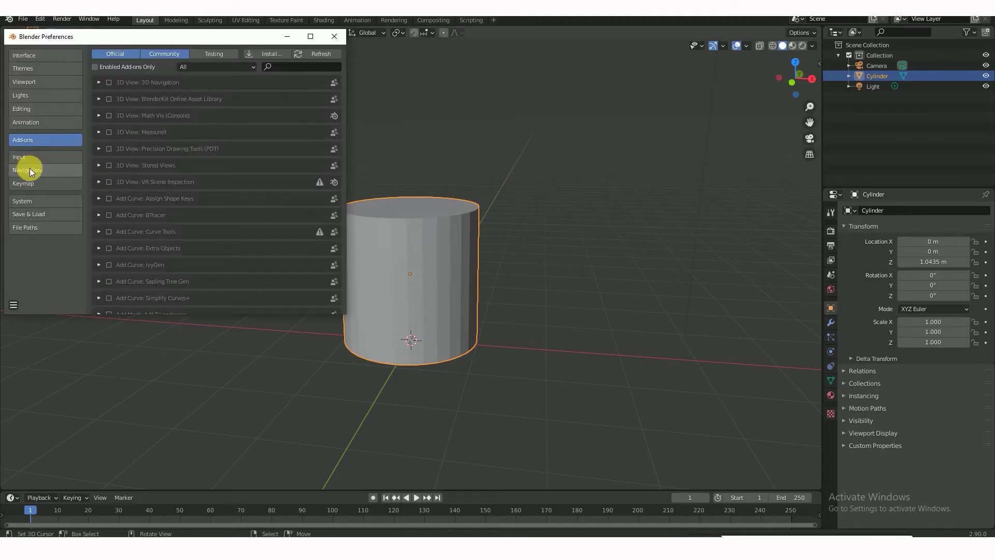
click(29, 168)
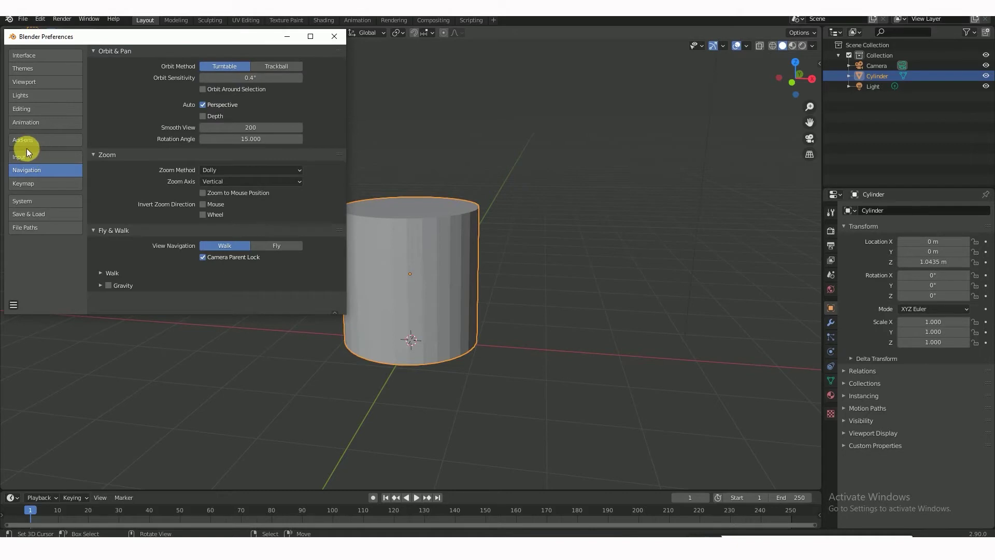
click(27, 156)
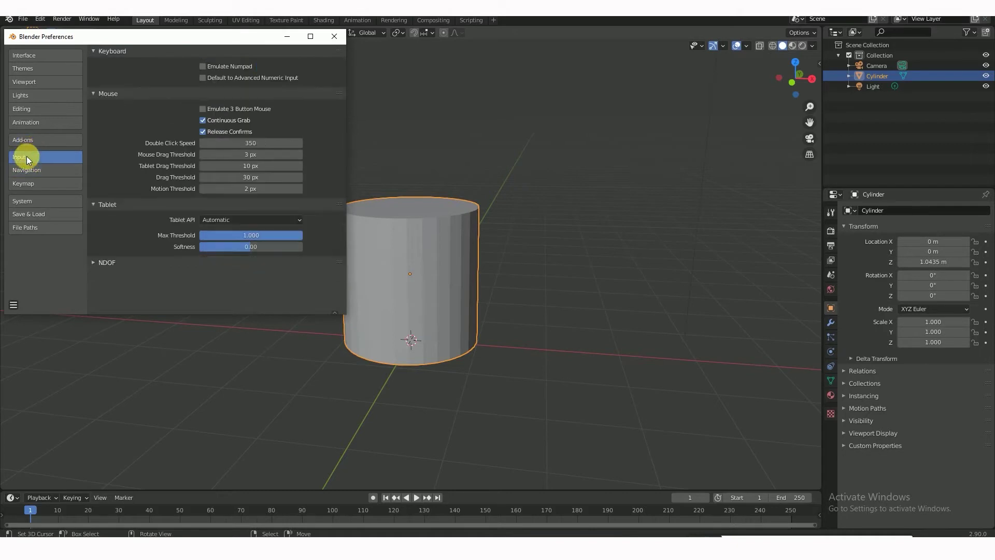
click(206, 66)
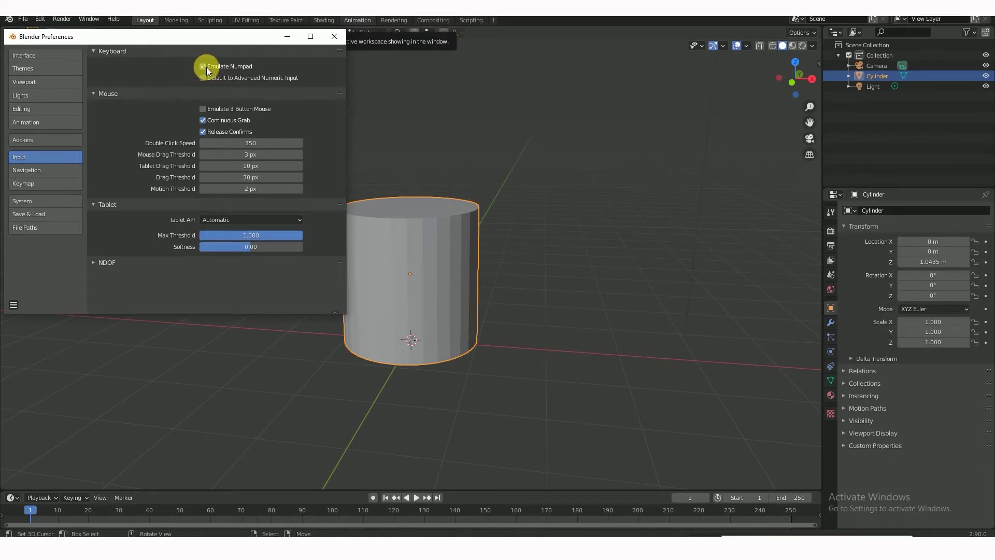
click(14, 305)
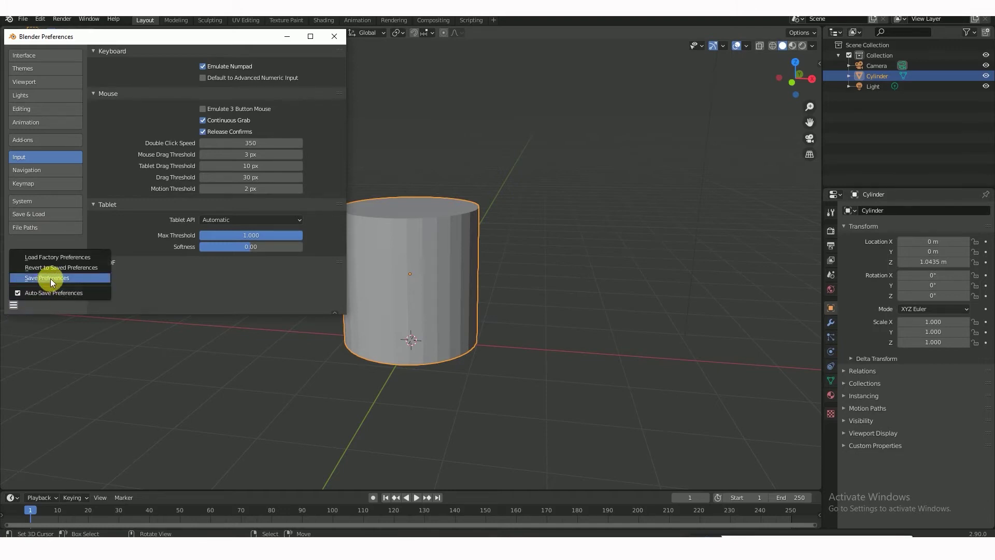
click(50, 279)
click(334, 37)
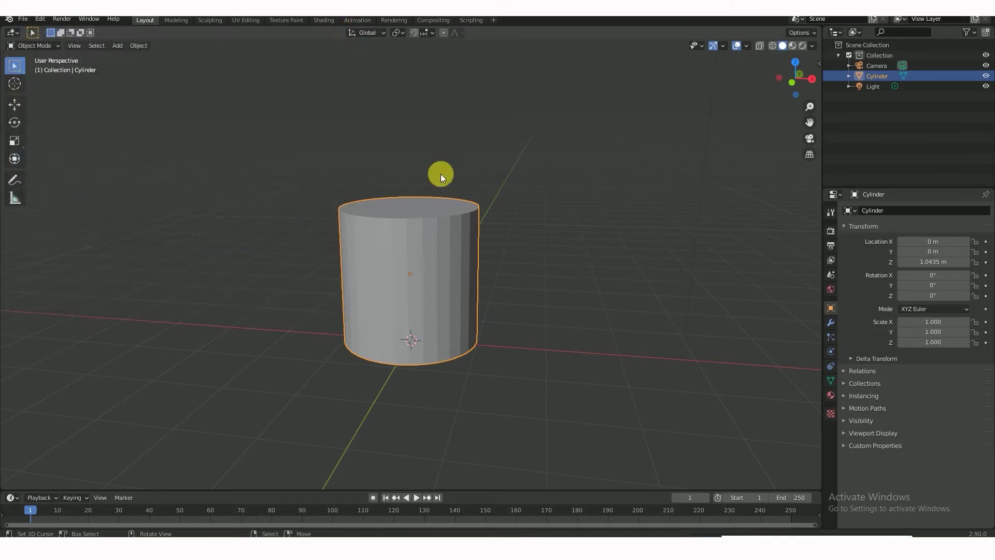
In front orthographic view, lower the cylinder along Z to about 1.01 m so its base meets the X axis line
key(KP_1)
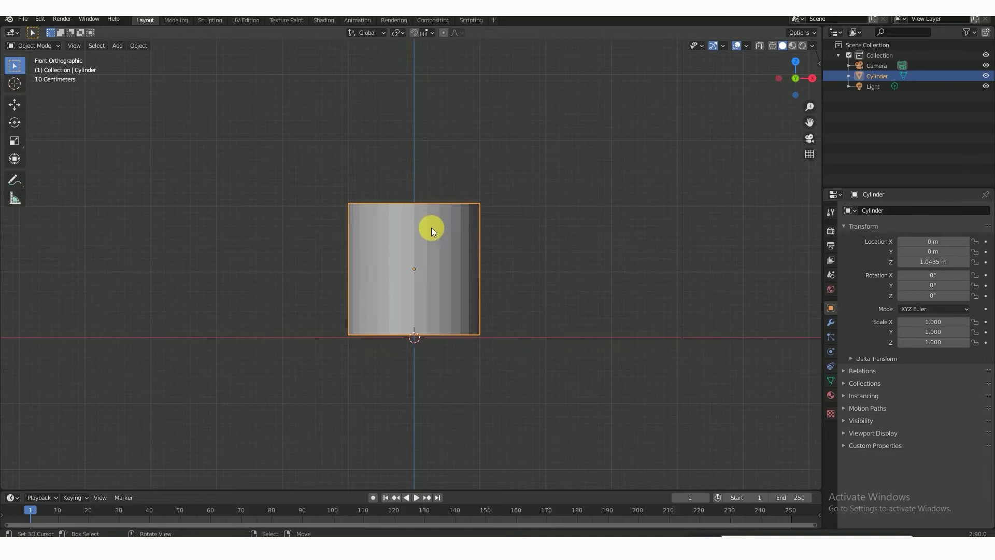
key(g)
key(z)
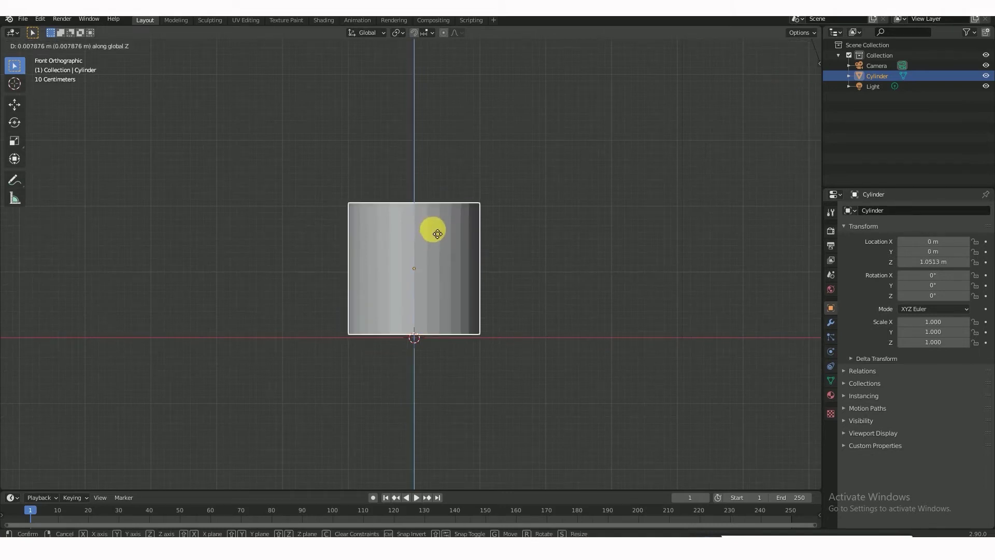
click(437, 234)
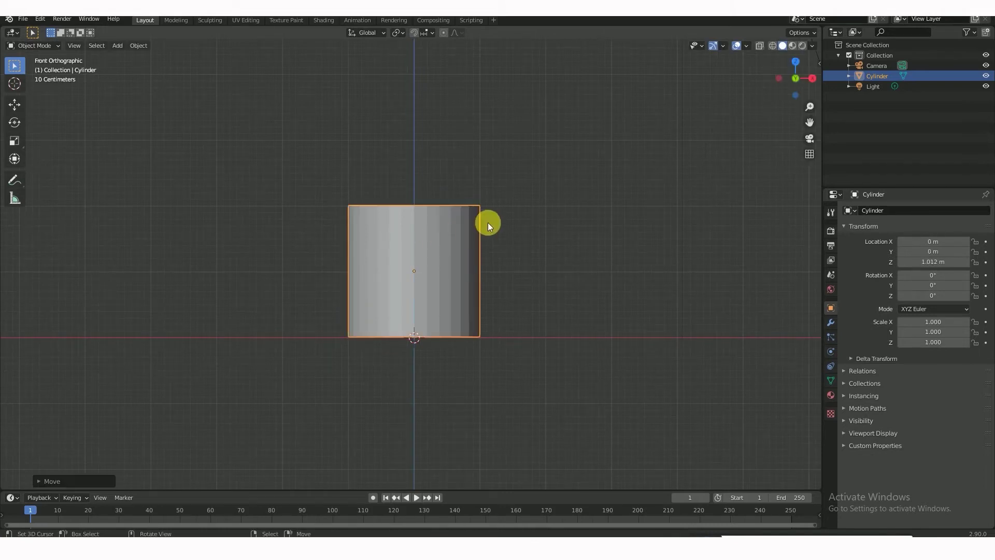
Add a plane at the world origin and scale it uniformly to about -13.05 as a large floor beneath the cylinder
middle_drag(487, 222, 511, 275)
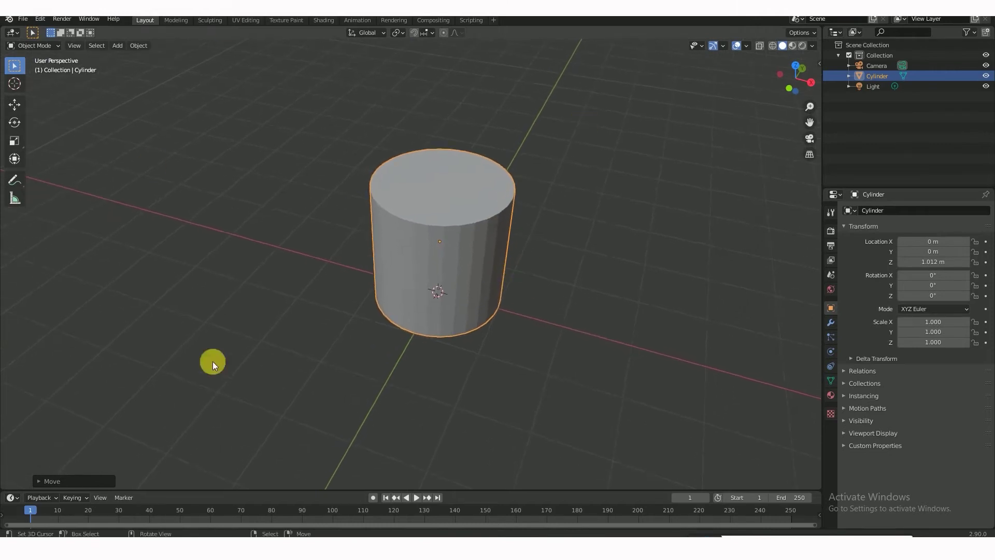
click(421, 334)
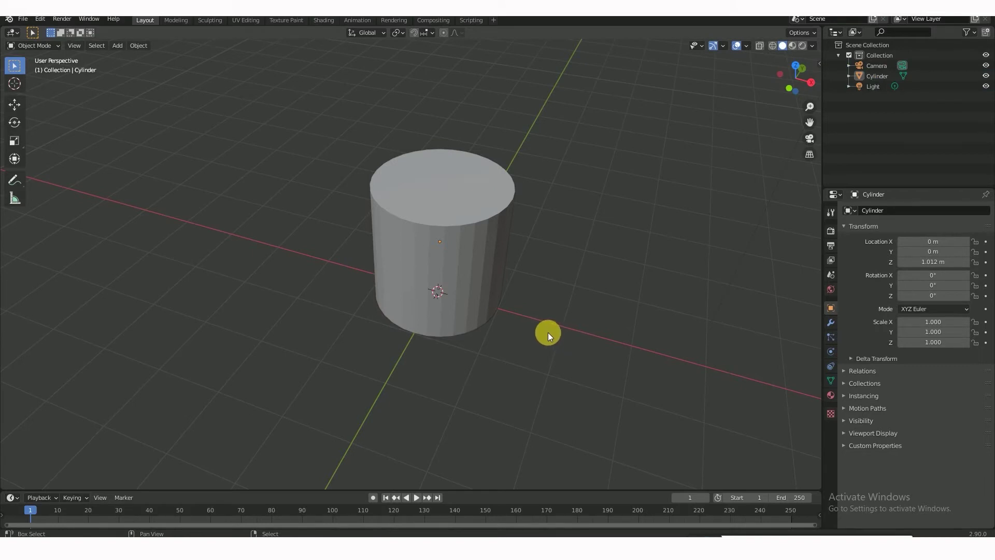
key(shift+a)
mouse_move(547, 331)
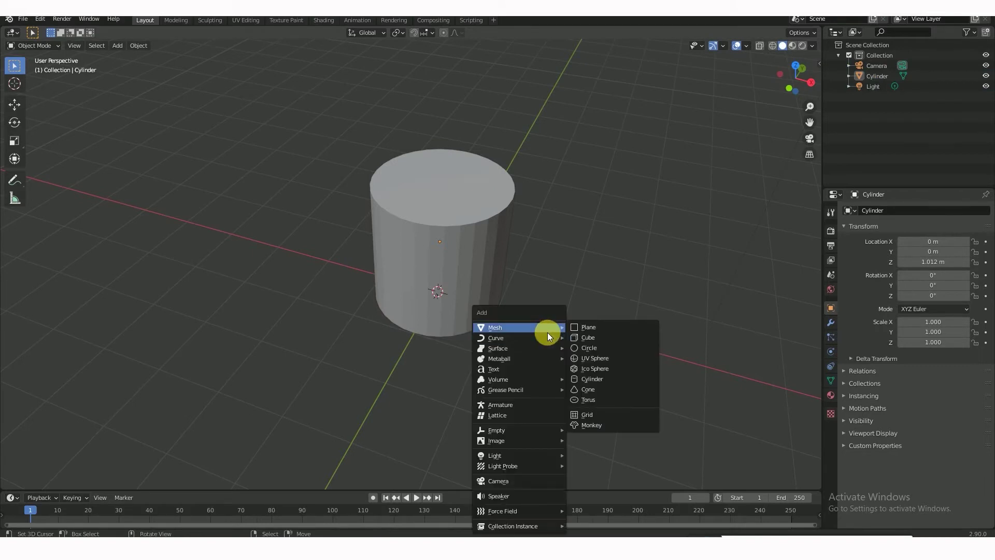
click(589, 332)
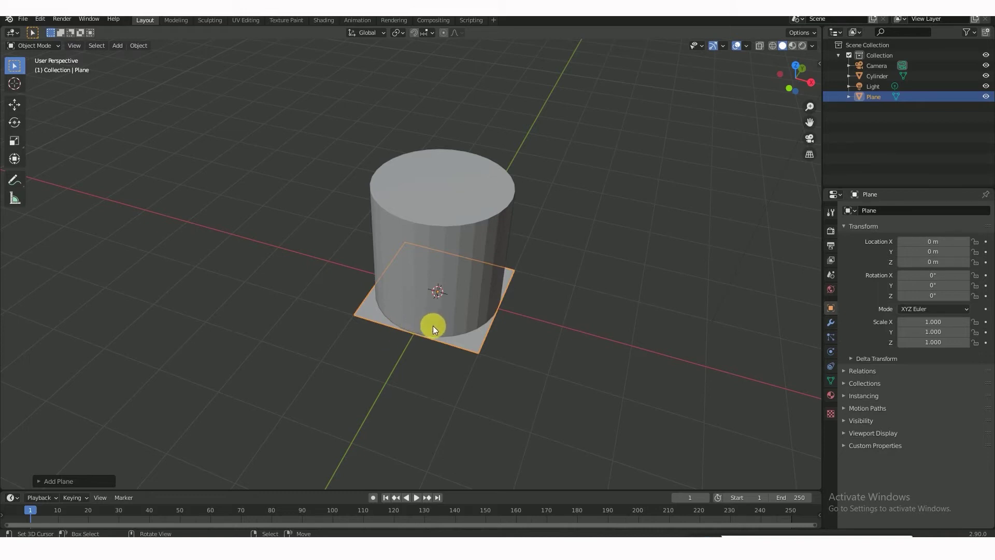
key(s)
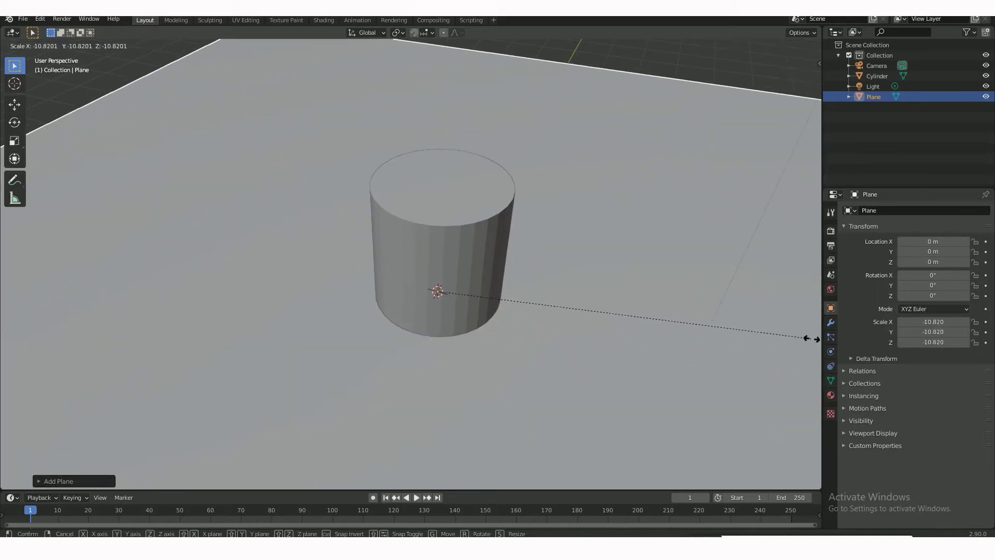
click(57, 324)
Lower the cylinder along Z to about 0.99 m so its base touches the floor plane, and leave it selected
middle_drag(499, 353, 454, 297)
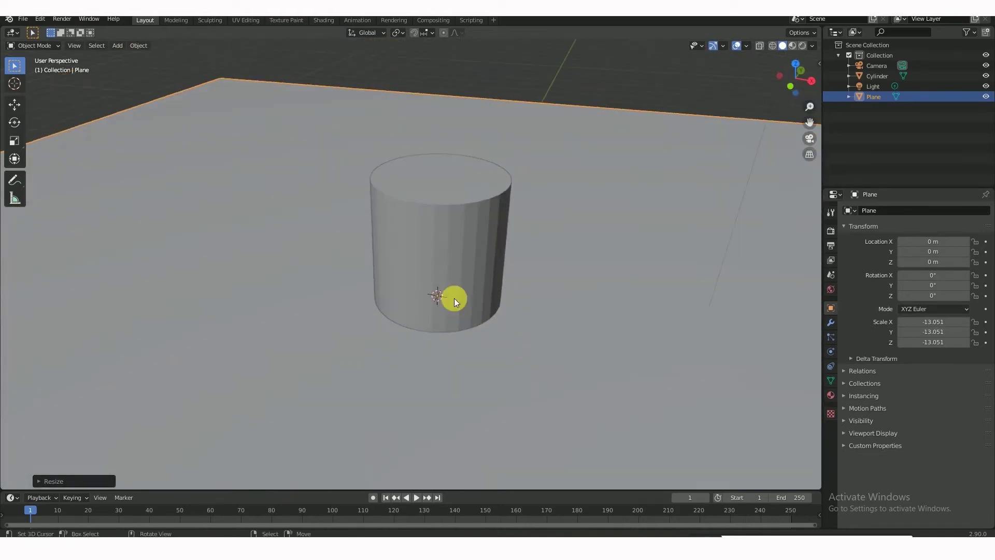
click(456, 260)
key(g)
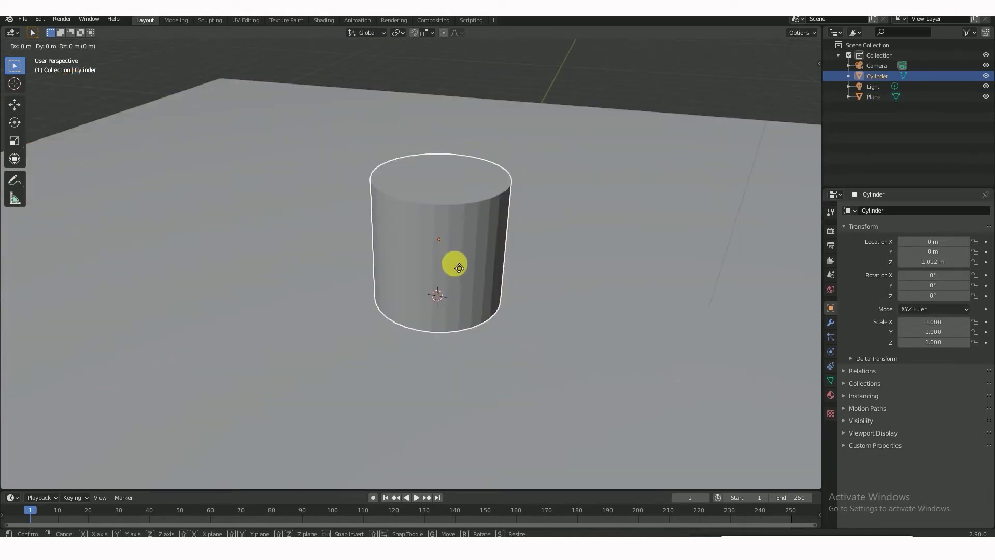
key(z)
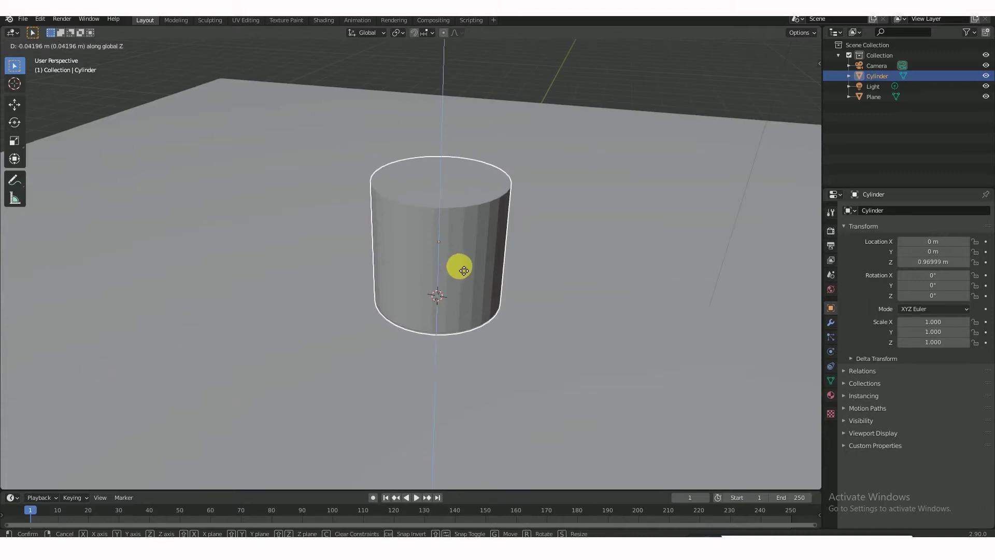
click(459, 265)
mouse_move(489, 310)
middle_down()
mouse_move(449, 307)
mouse_move(475, 312)
middle_up()
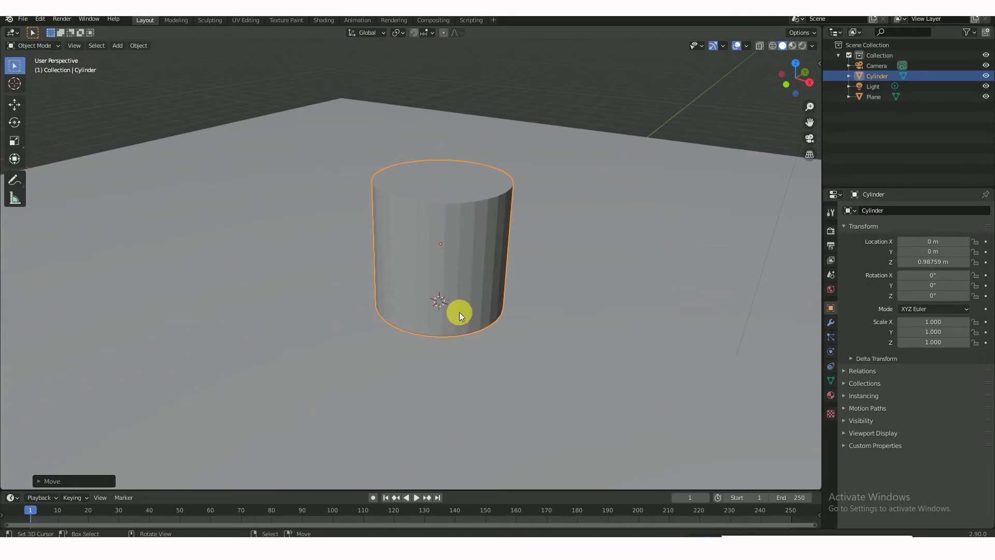
click(452, 297)
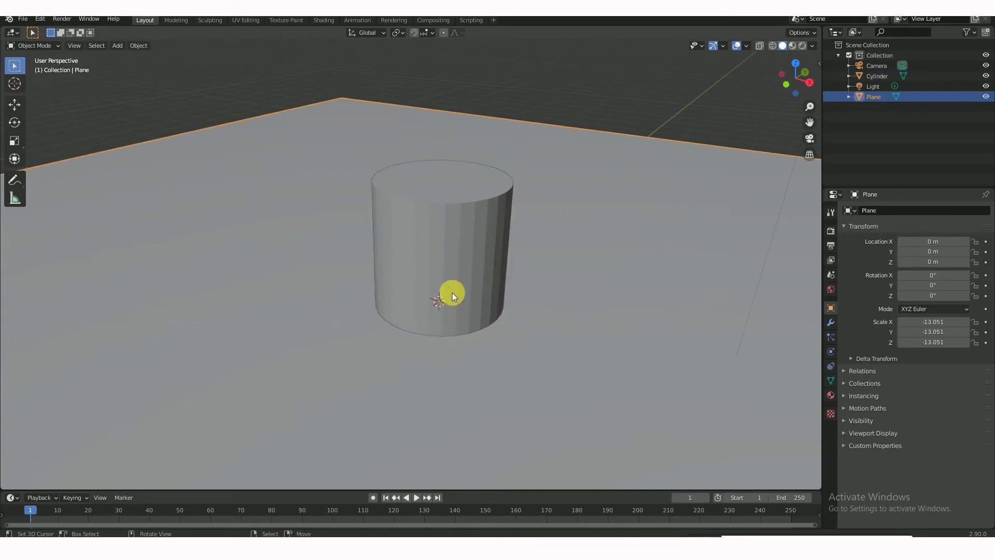
click(425, 251)
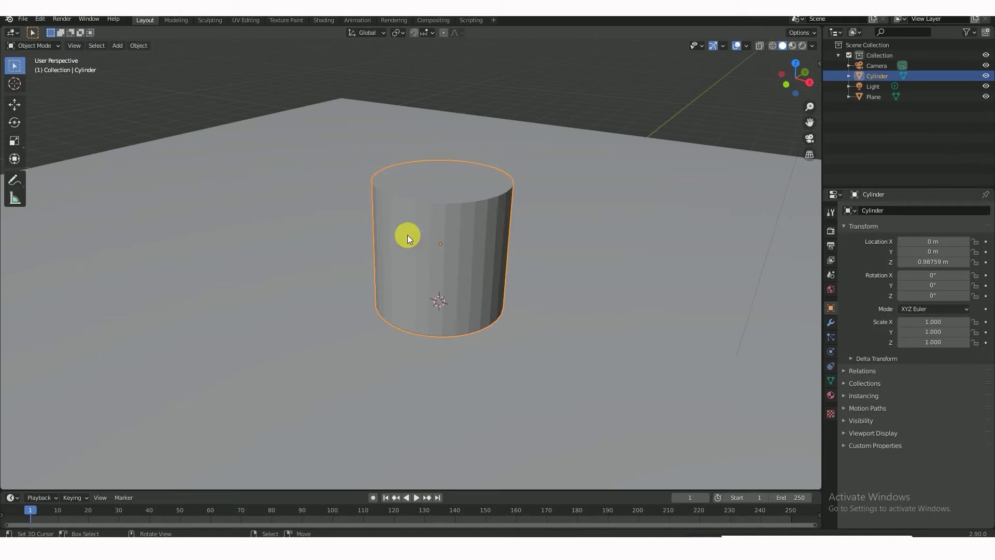
click(47, 46)
key(Tab)
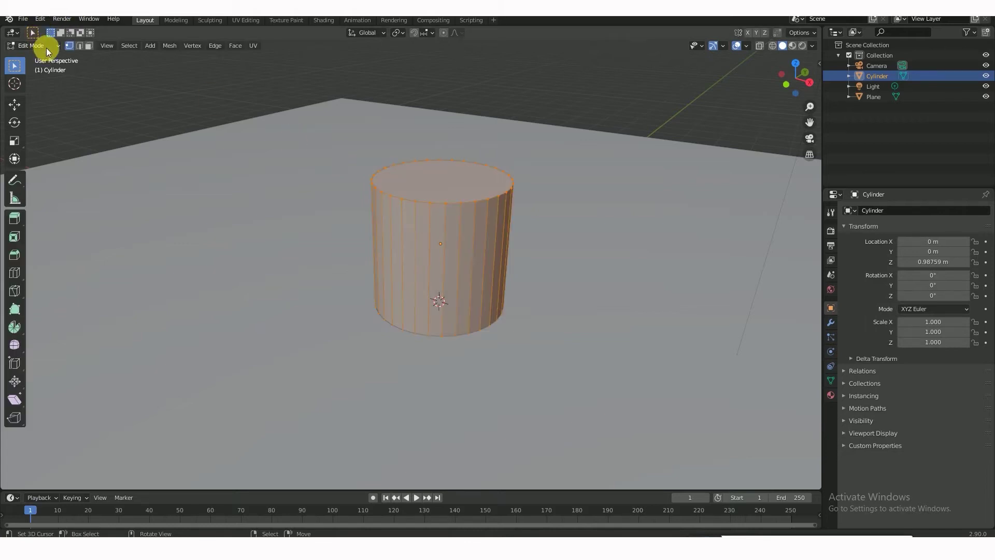
key(Tab)
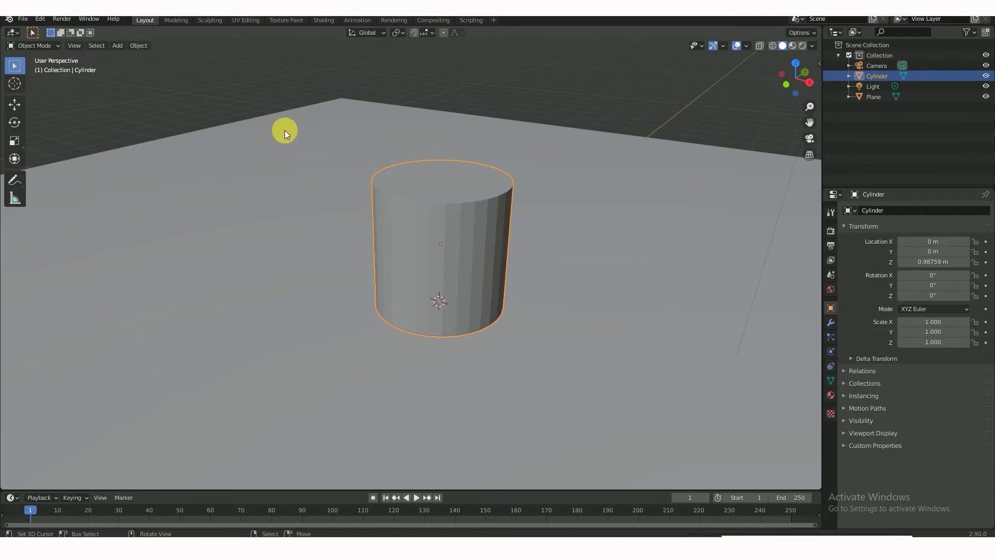
key(Tab)
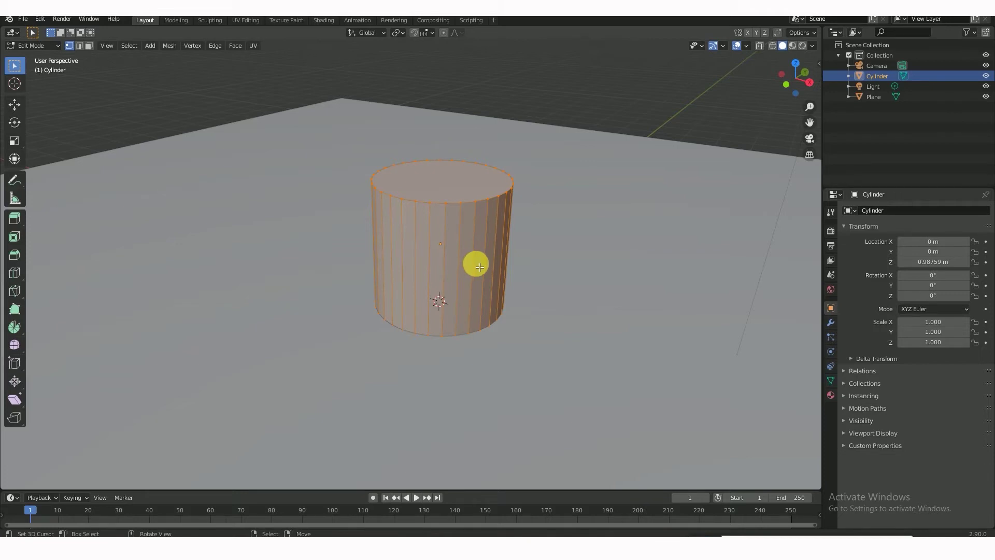
key(Tab)
Stretch the cylinder along Z to a scale of about 1.49 and raise it to about Z 1.47 m so its base rests on the floor
click(472, 249)
click(475, 248)
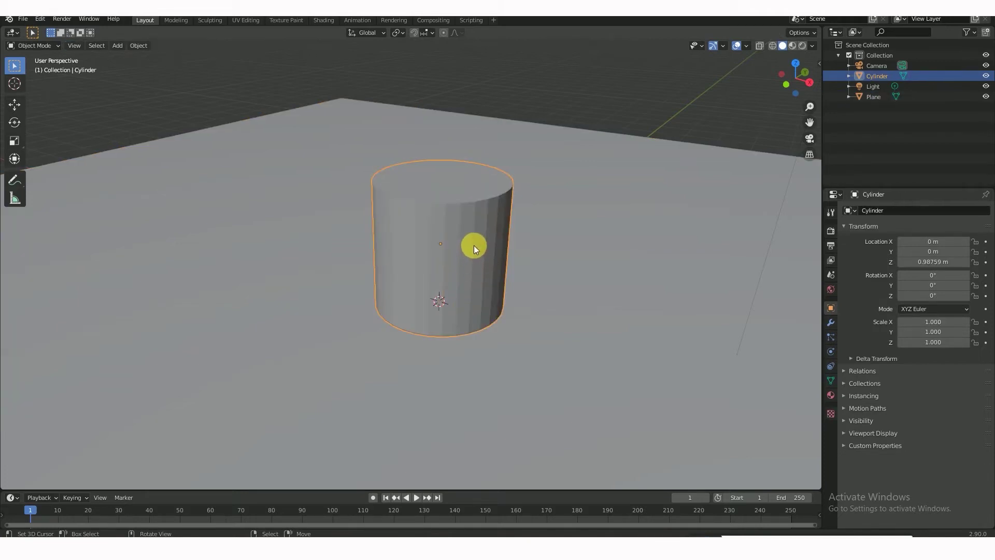
key(s)
key(z)
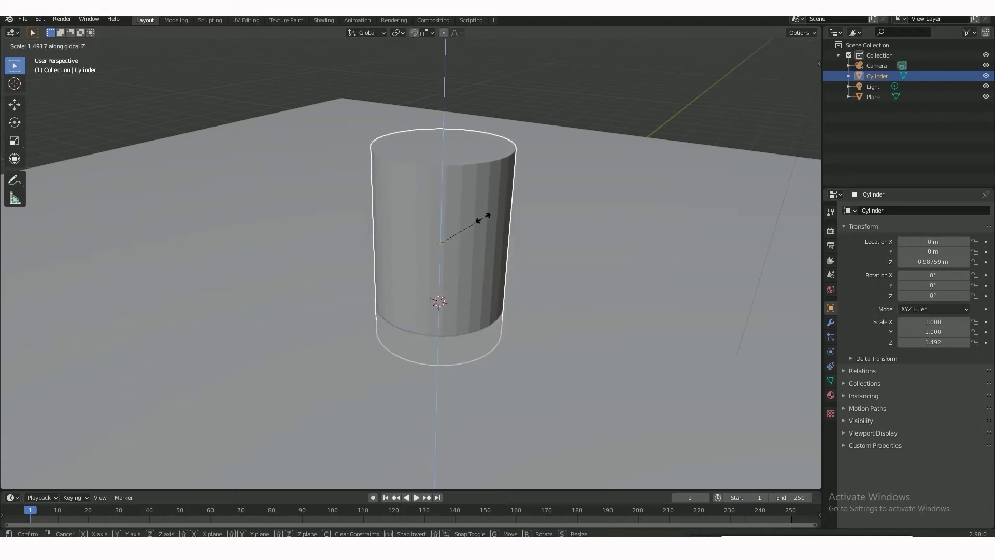
click(485, 216)
key(g)
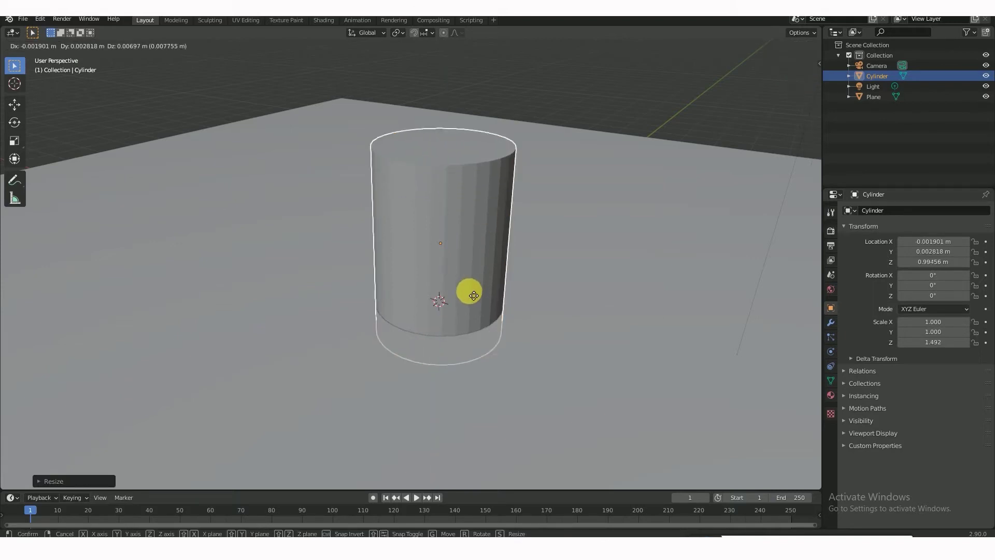
key(z)
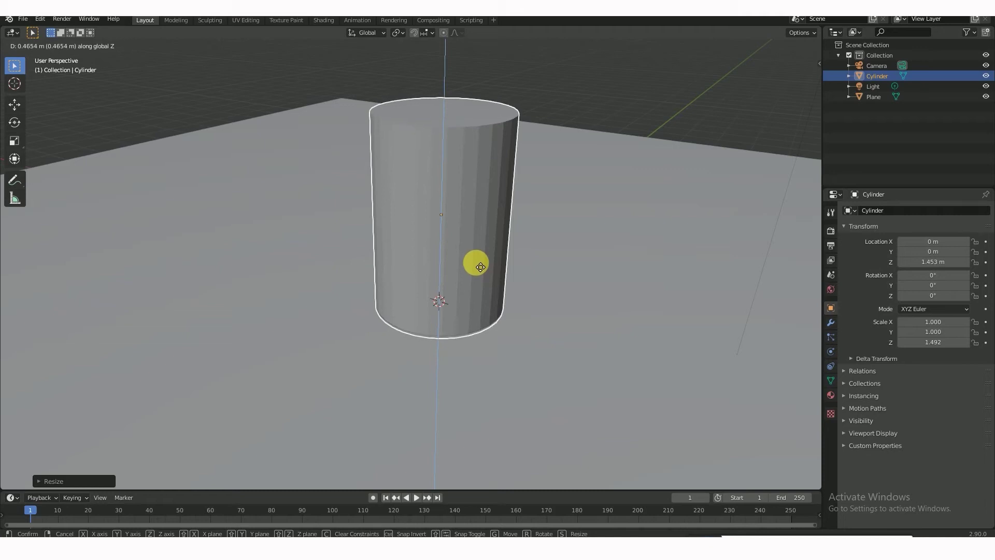
click(477, 267)
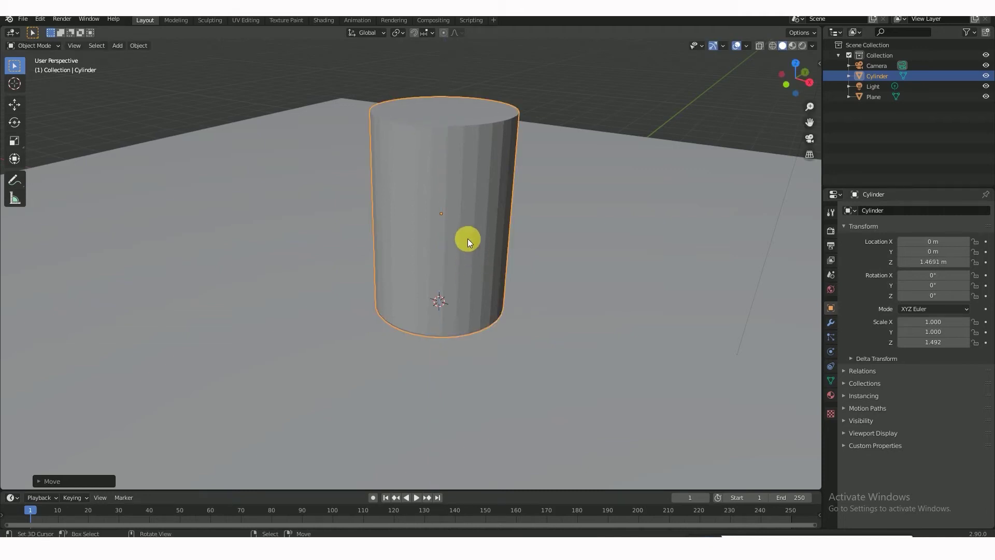
Switch the stretched cylinder into Edit Mode
middle_drag(468, 239, 386, 233)
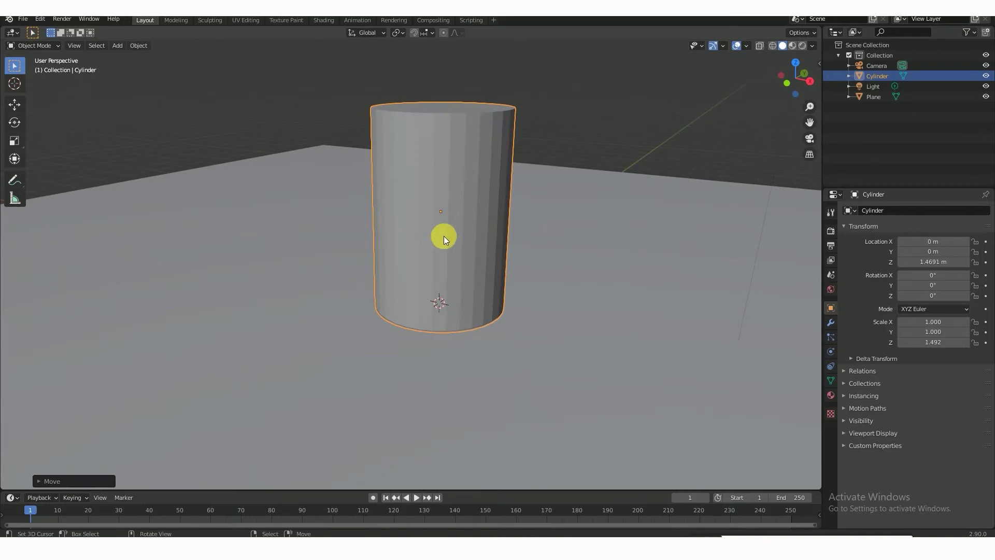
middle_drag(440, 236, 448, 244)
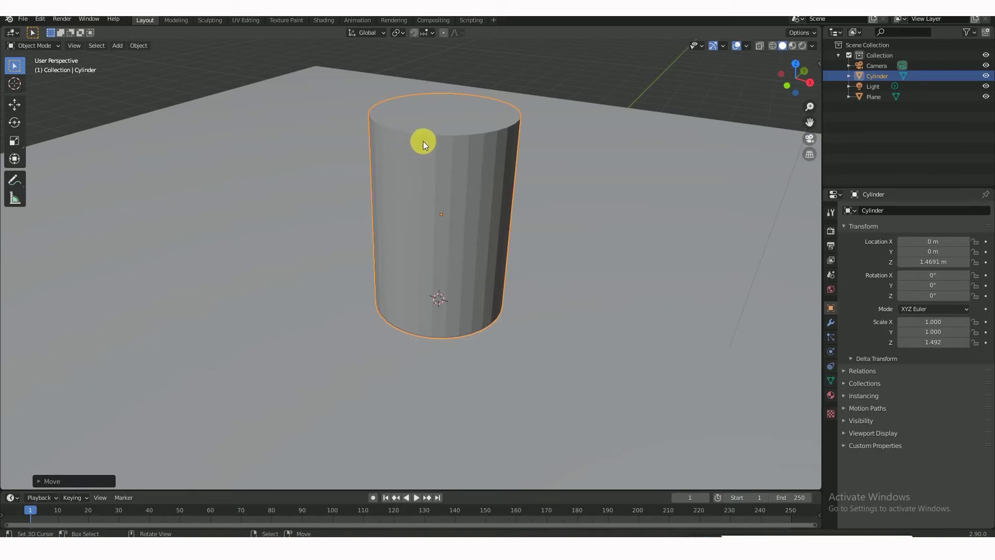
key(Tab)
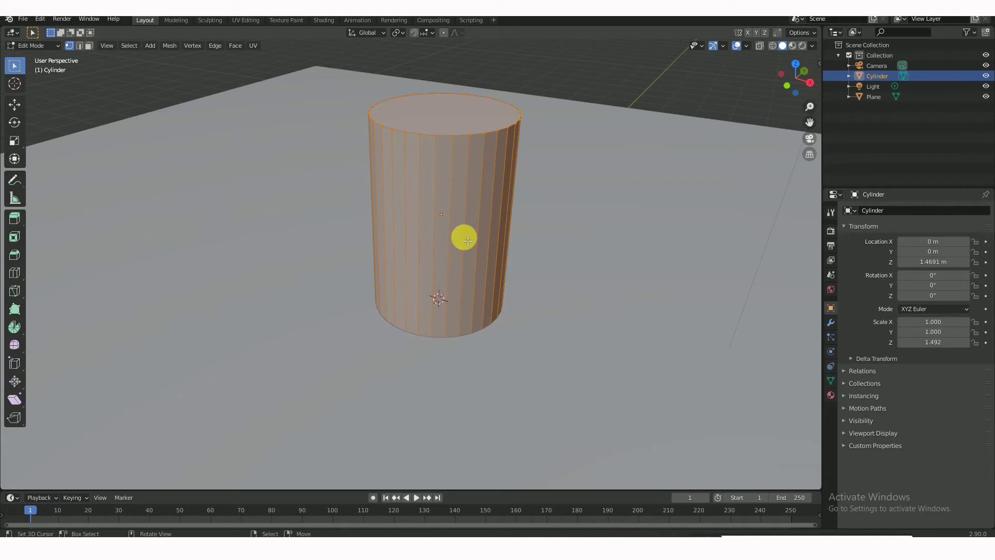
key(ctrl)
key(ctrl+f)
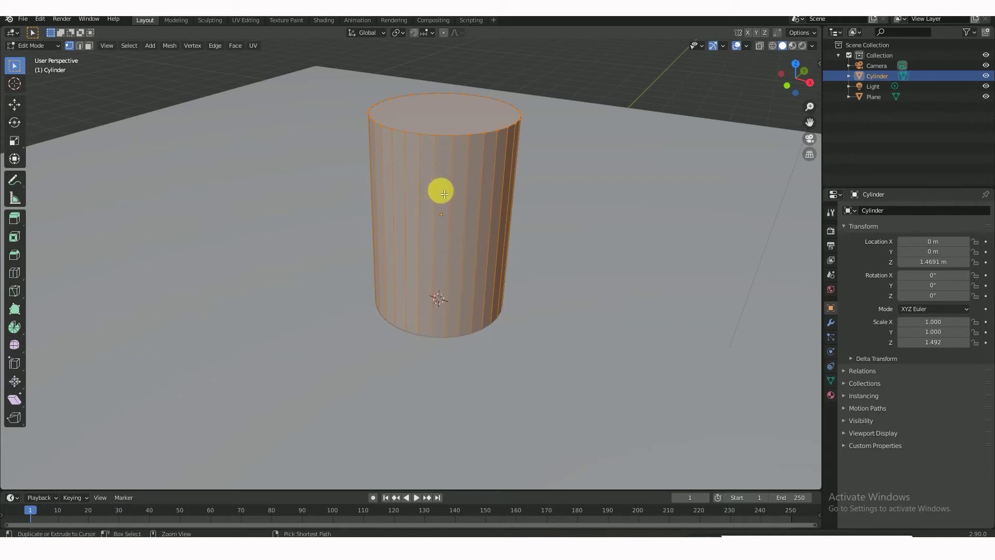
key(ctrl+r)
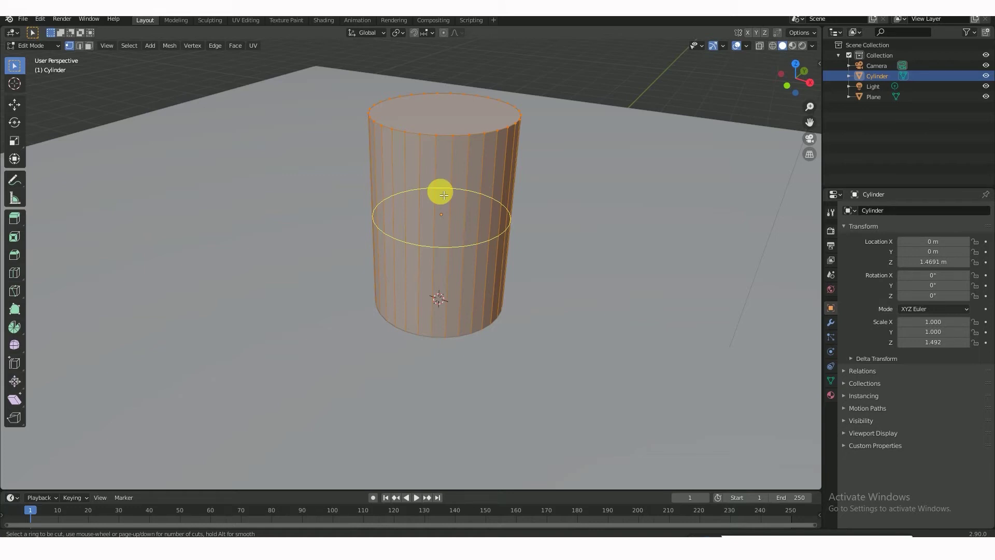
key(2)
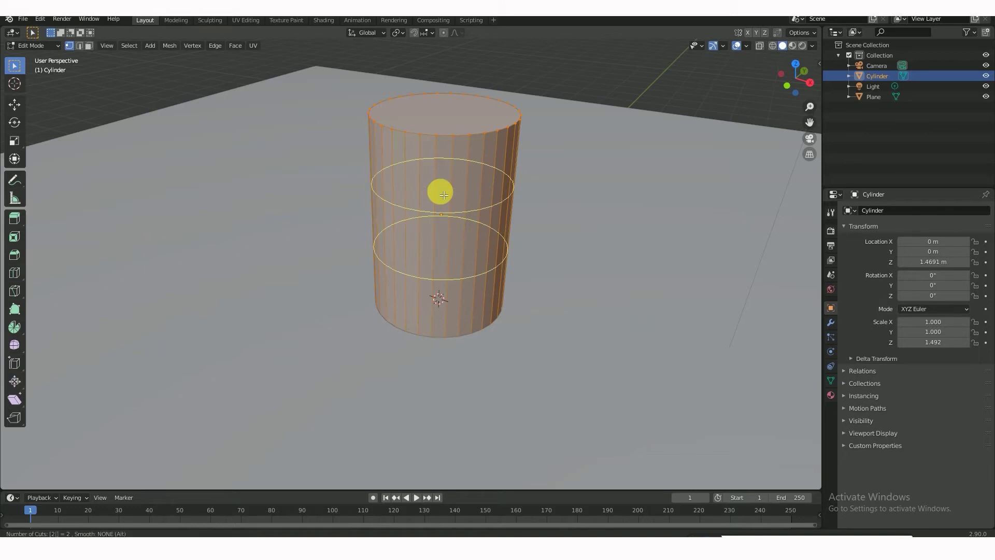
key(1)
key(Escape)
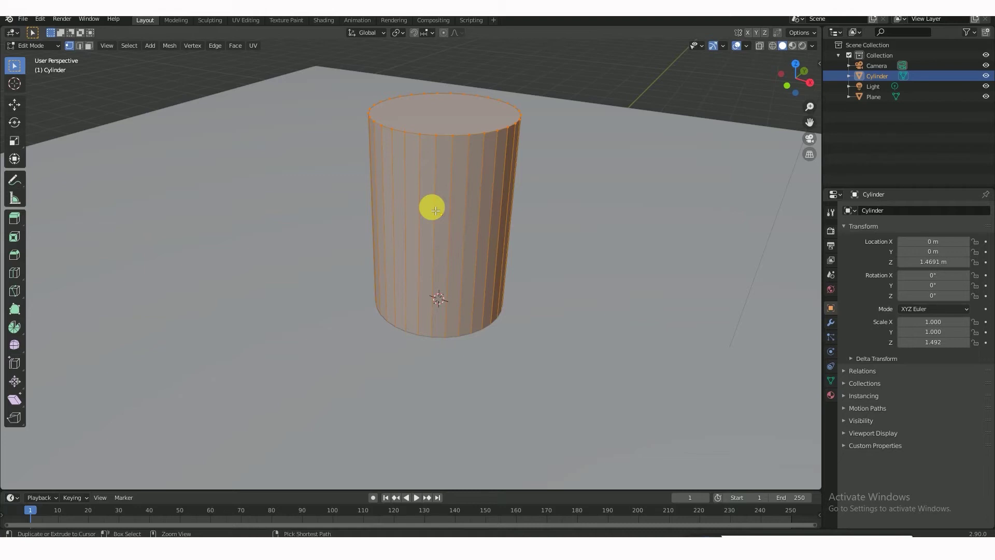
Add a single horizontal loop cut around the cylinder, slid slightly above its mid-height, and clear the selection
key(ctrl+r)
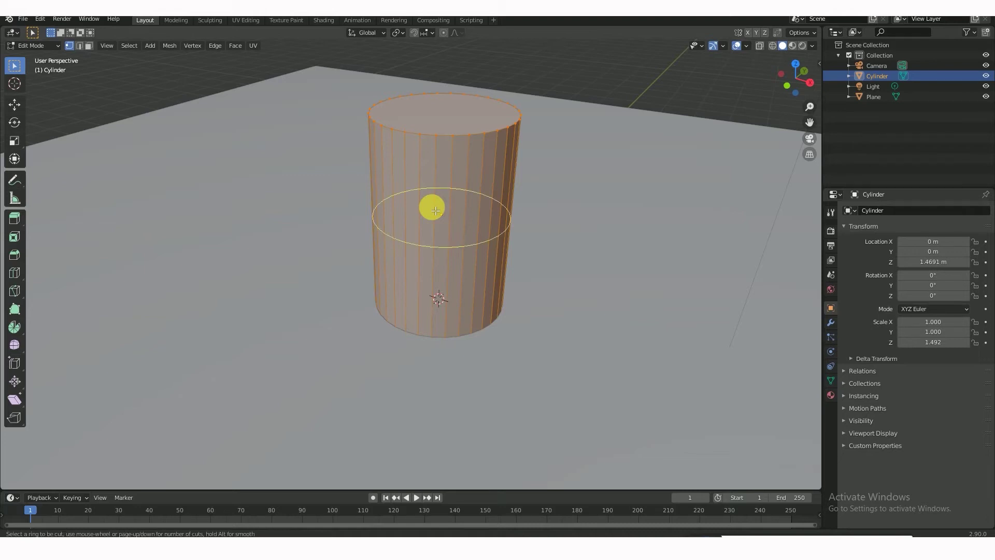
click(433, 195)
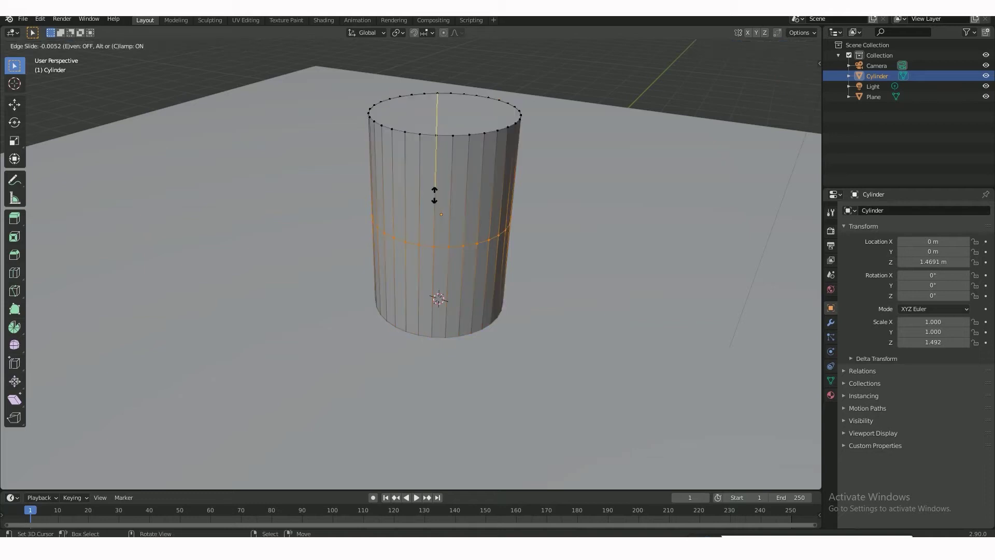
click(445, 190)
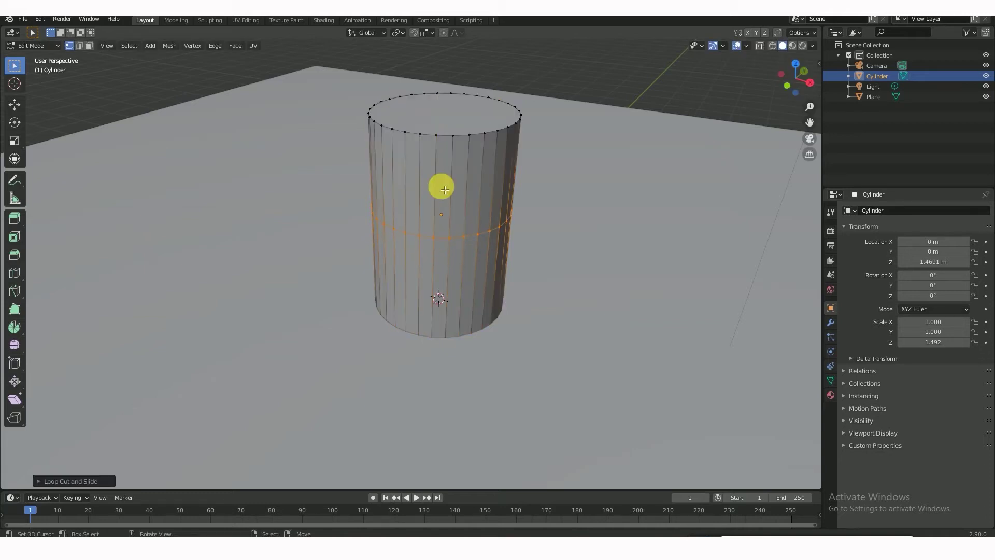
click(445, 190)
Add a second loop cut centred in the cylinder's upper half and lower it along Z by about 0.5 m to sit just above the first loop
middle_drag(447, 245, 466, 221)
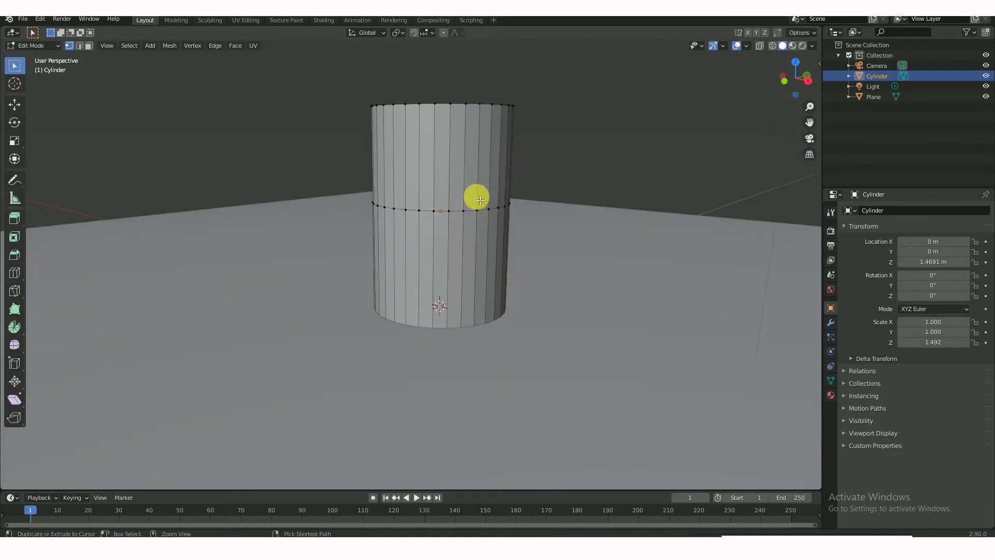
key(ctrl+r)
click(476, 193)
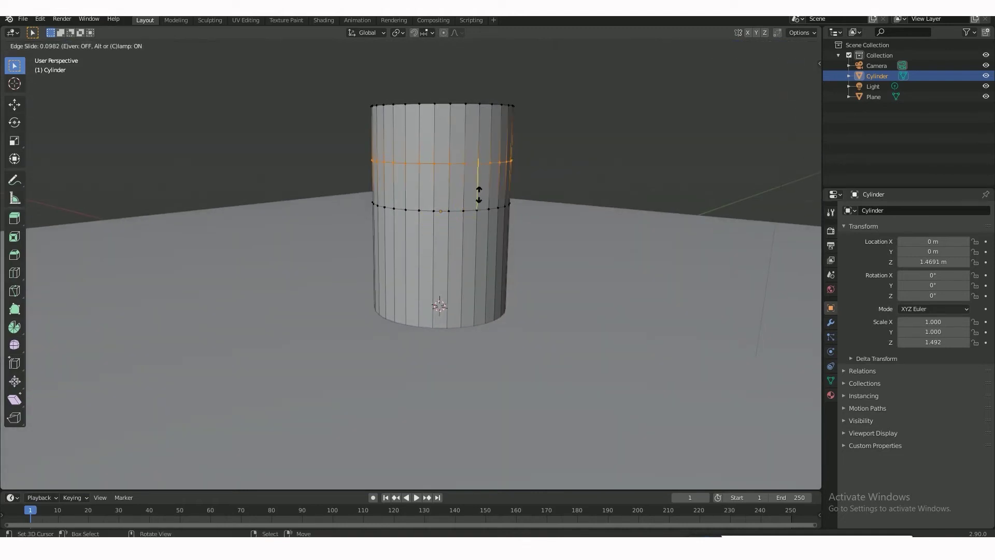
right_click(482, 227)
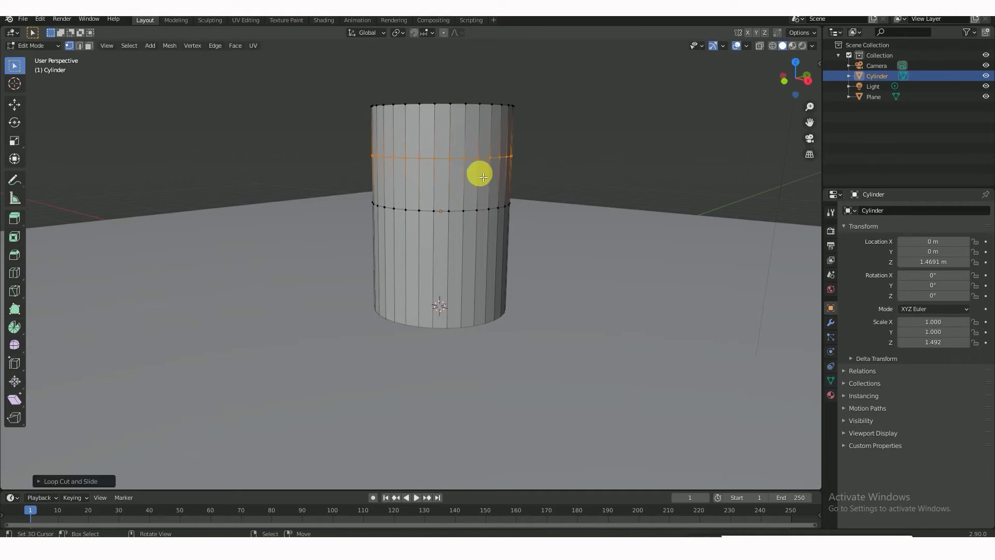
key(g)
key(z)
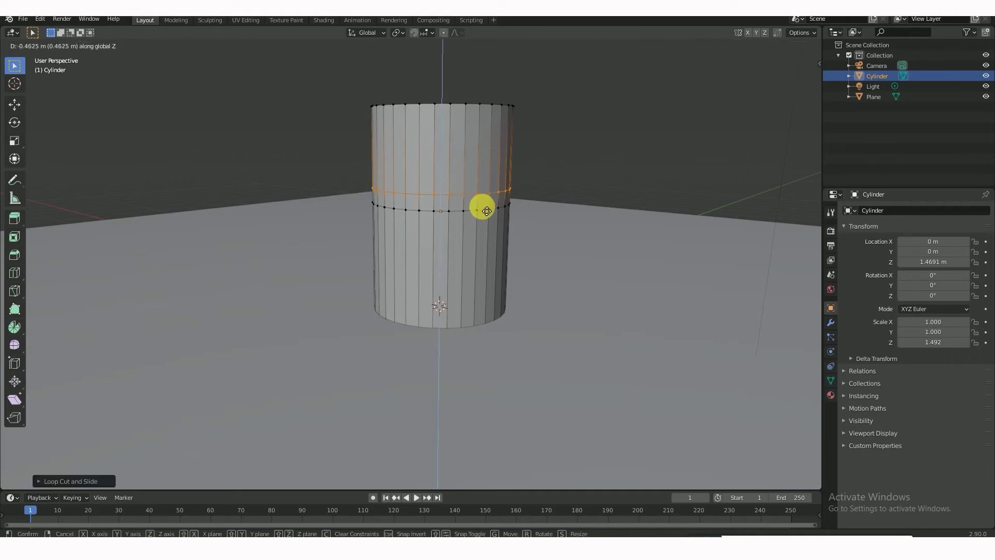
click(486, 214)
Try to scale the two neighbouring middle edge loops outward together to about 1.03
middle_drag(502, 202, 400, 231)
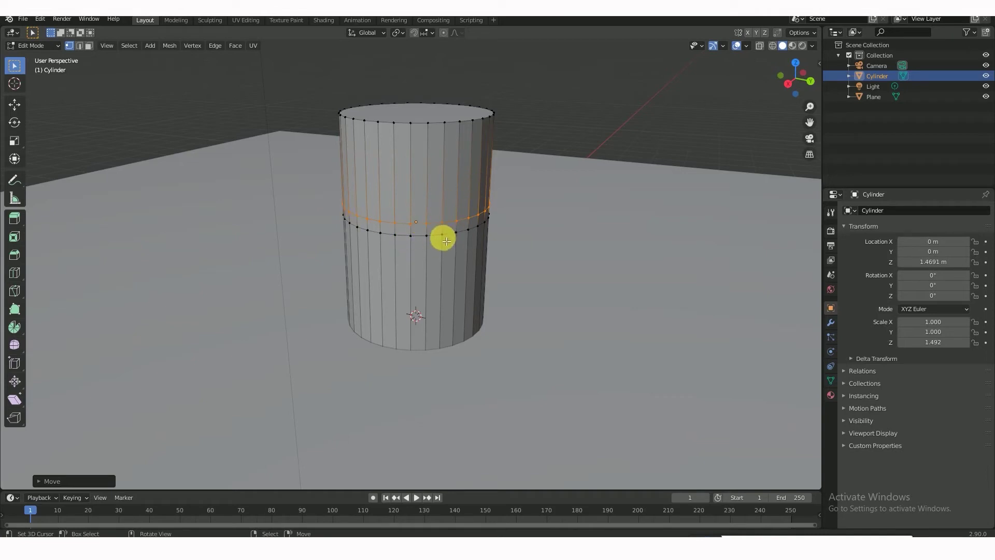
alt+shift+click(444, 234)
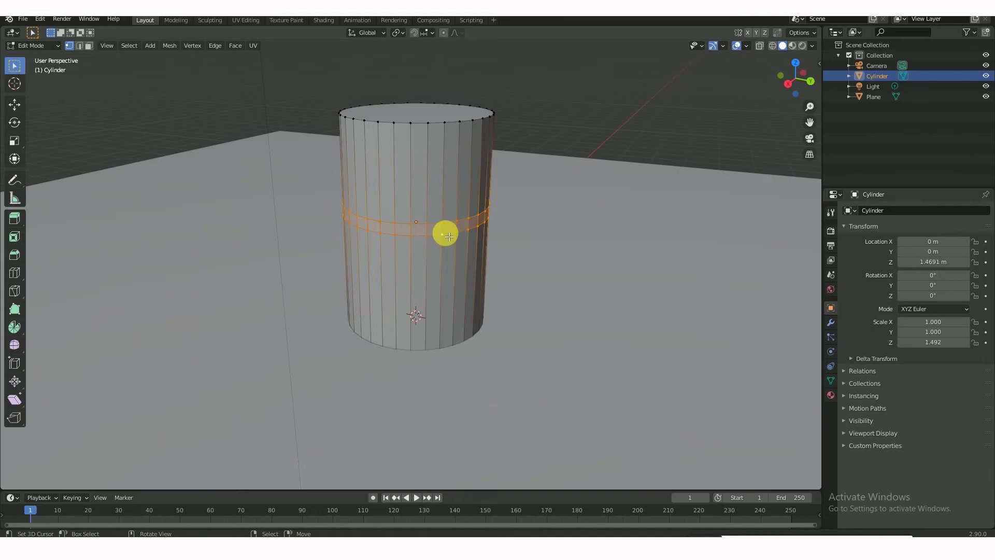
key(s)
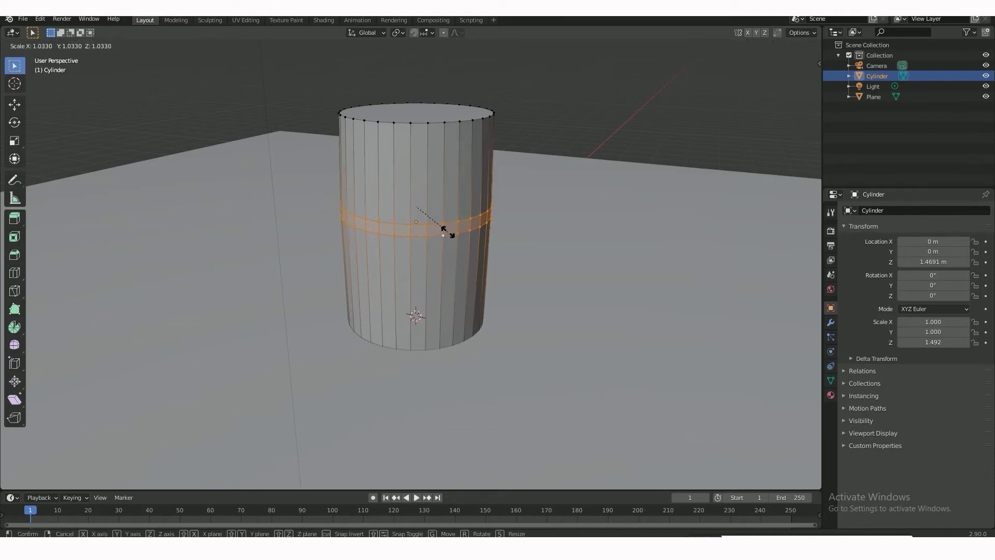
click(446, 231)
click(445, 236)
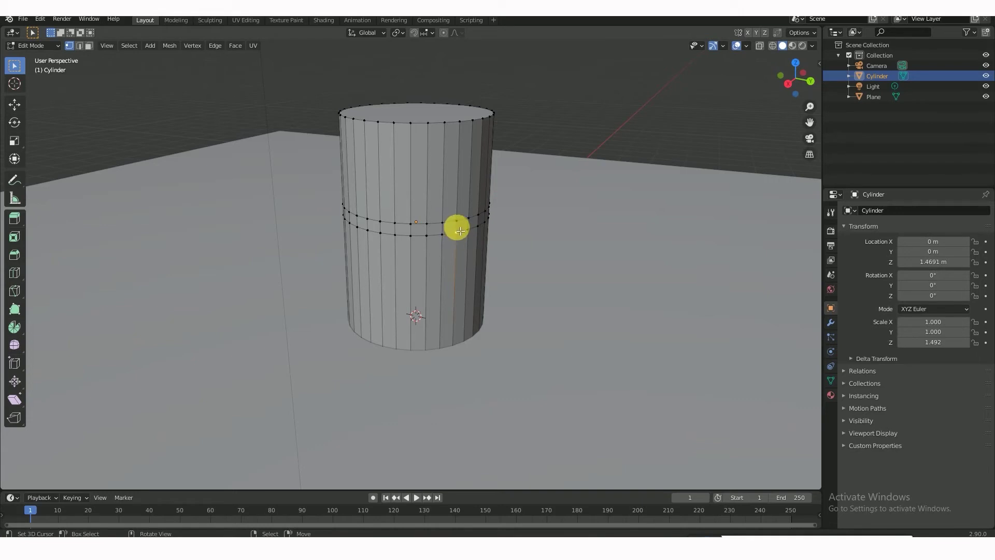
Add a centred loop cut between the two middle loops and scale it slightly outward to form a raised ring around the cylinder
key(ctrl+r)
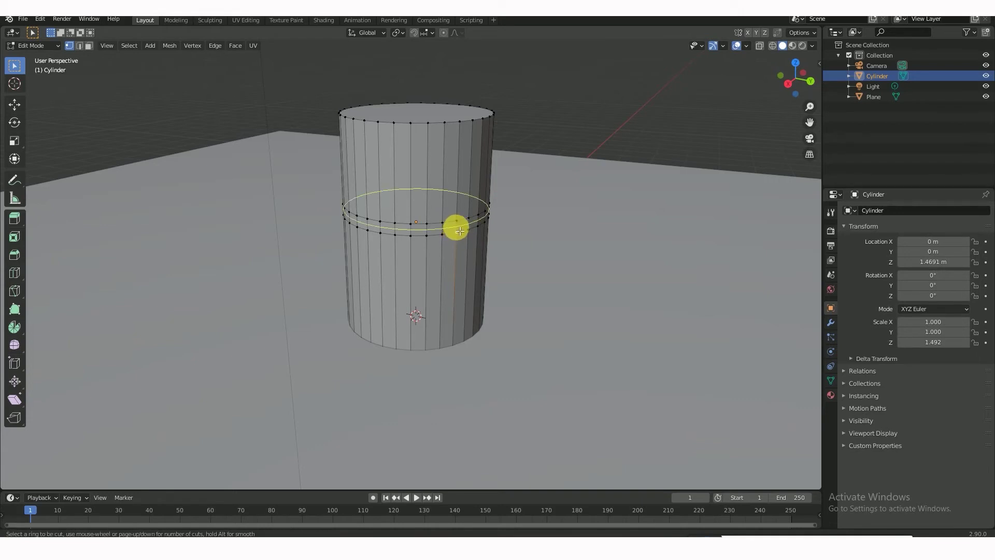
click(460, 231)
right_click(459, 231)
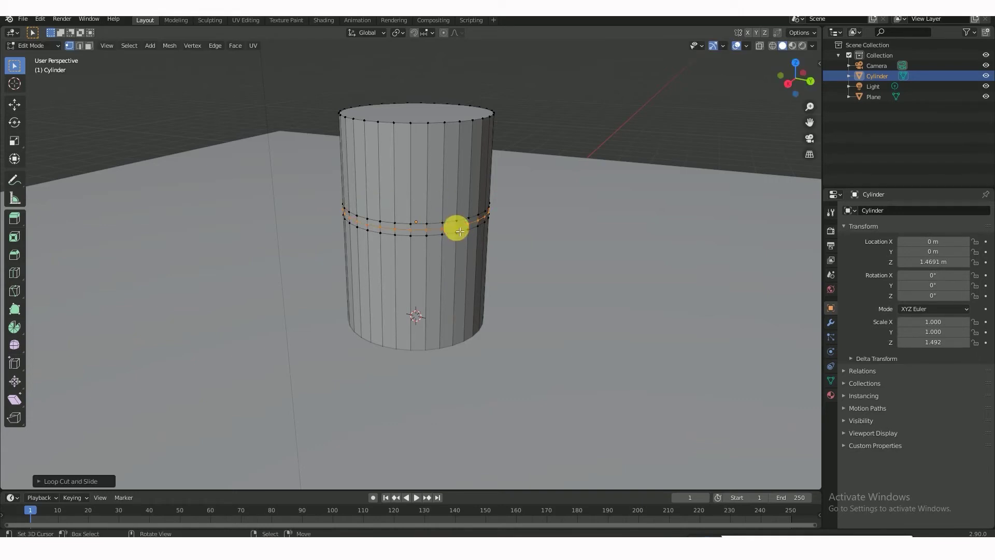
key(s)
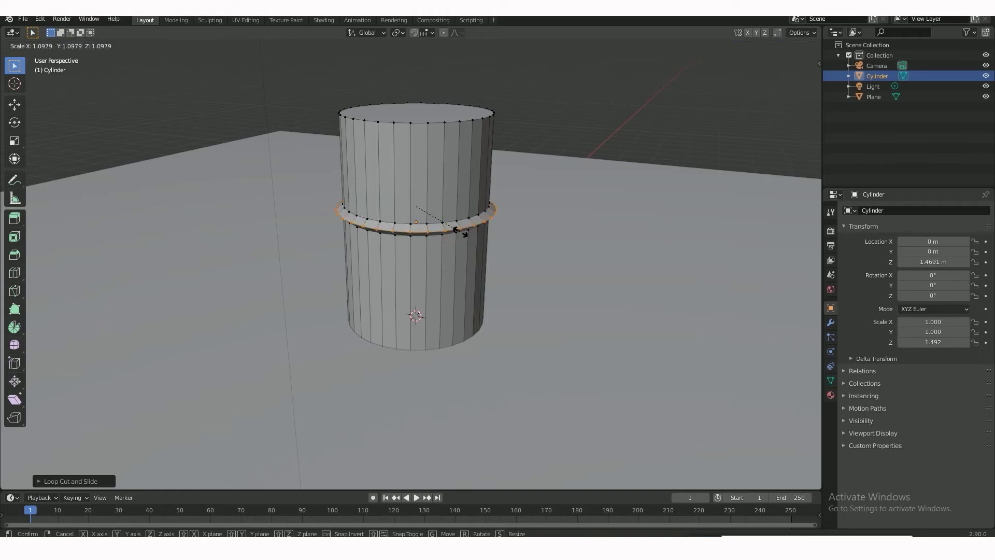
click(456, 237)
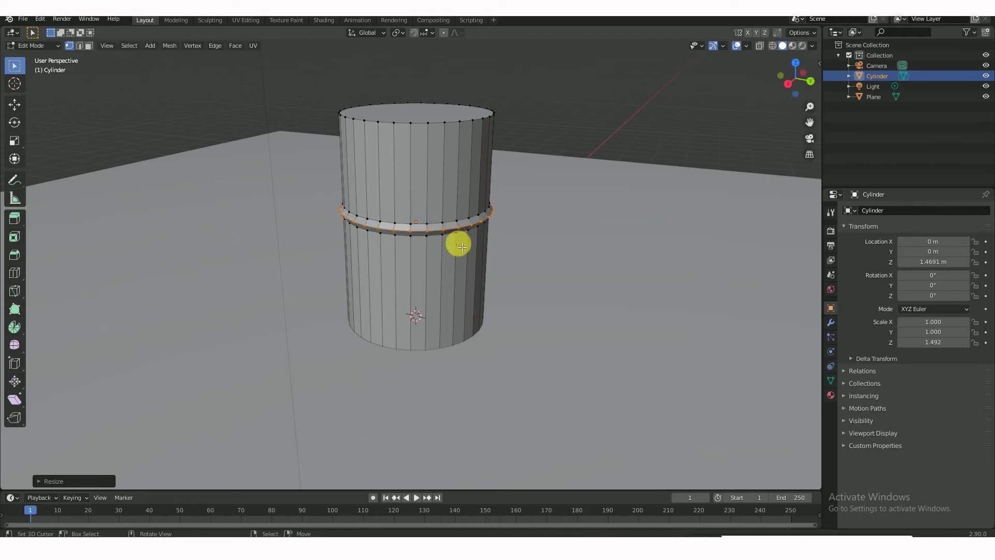
Add a loop cut to the cylinder's upper section, slide it about -0.80 to just below the top rim, and clear the selection
mouse_move(471, 215)
middle_down()
mouse_move(309, 187)
mouse_move(398, 211)
mouse_move(481, 213)
mouse_move(446, 206)
mouse_move(456, 210)
middle_up()
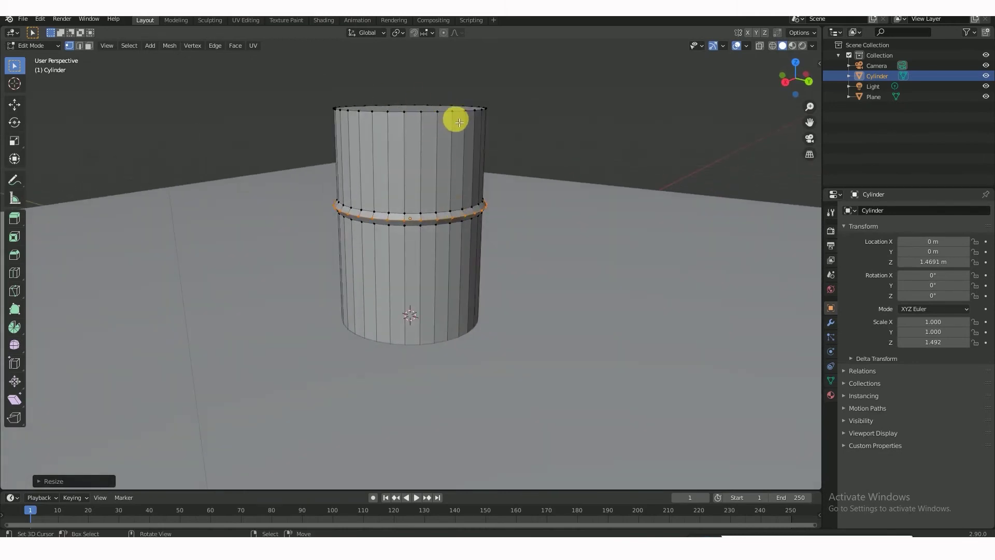
key(ctrl+r)
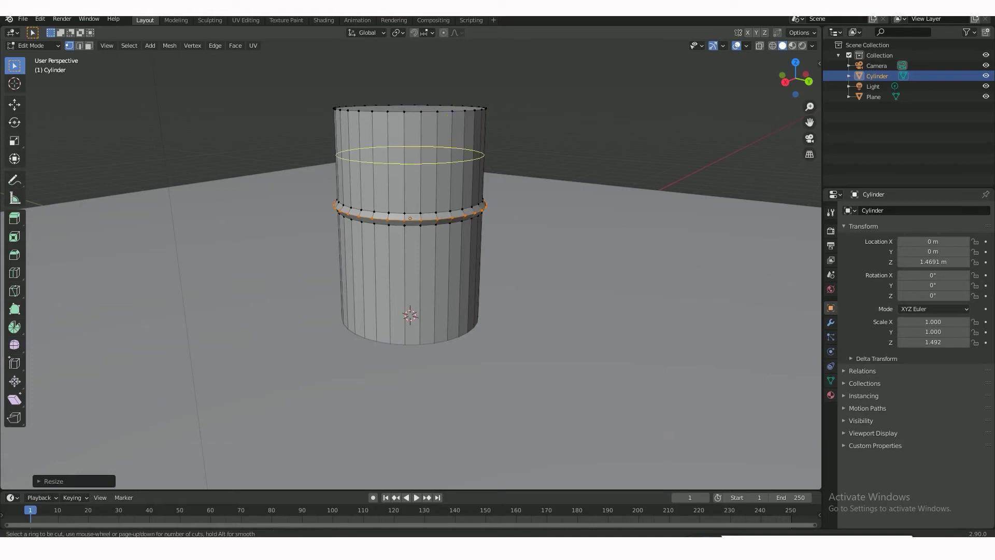
click(462, 123)
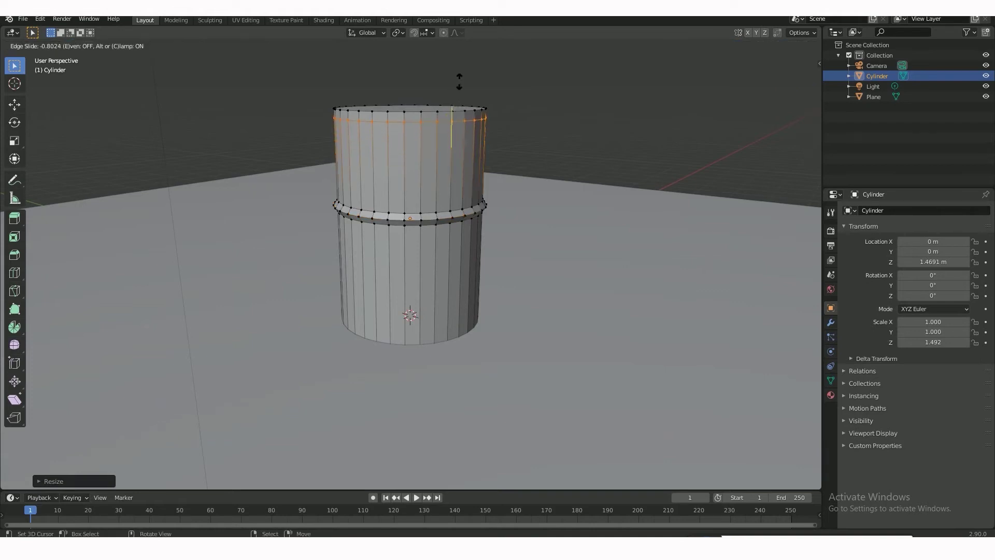
click(459, 82)
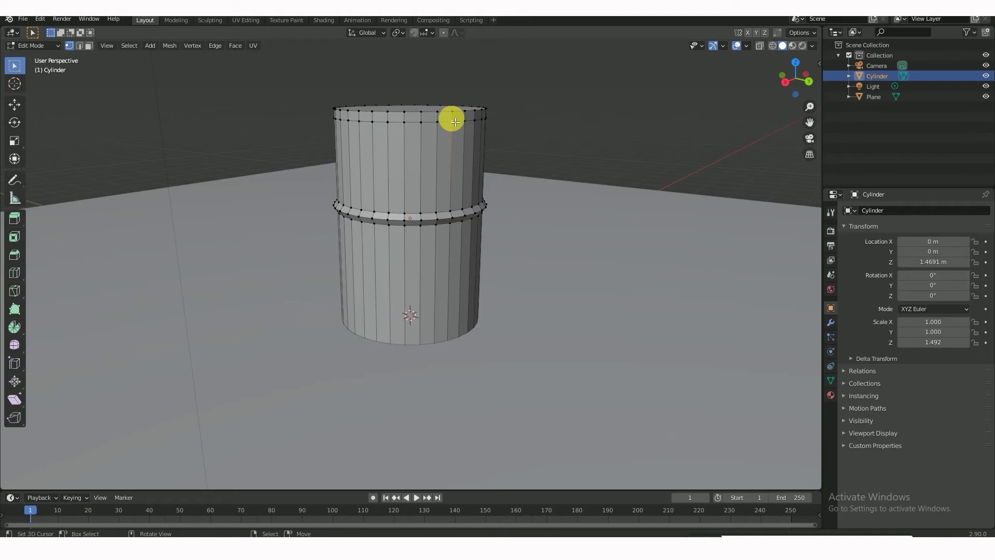
click(425, 124)
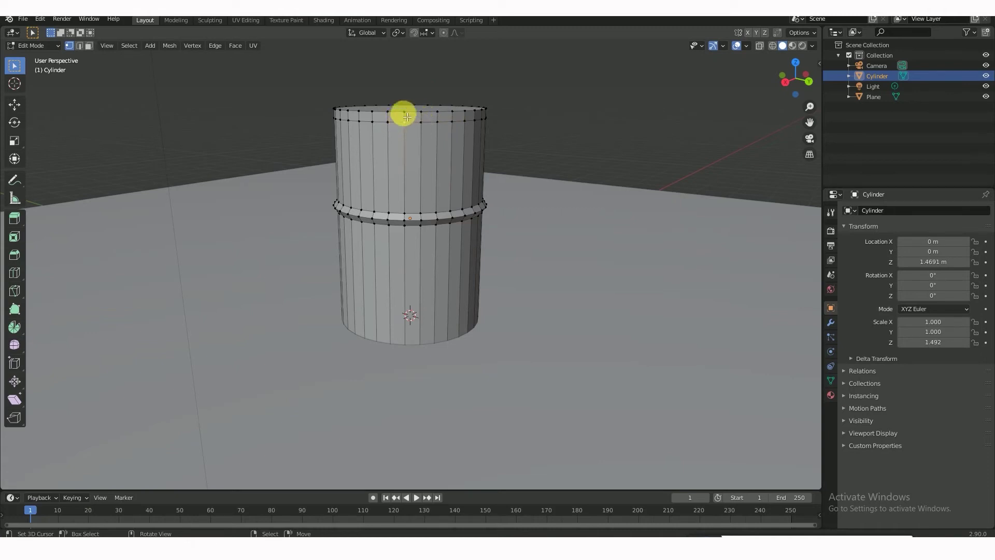
click(388, 125)
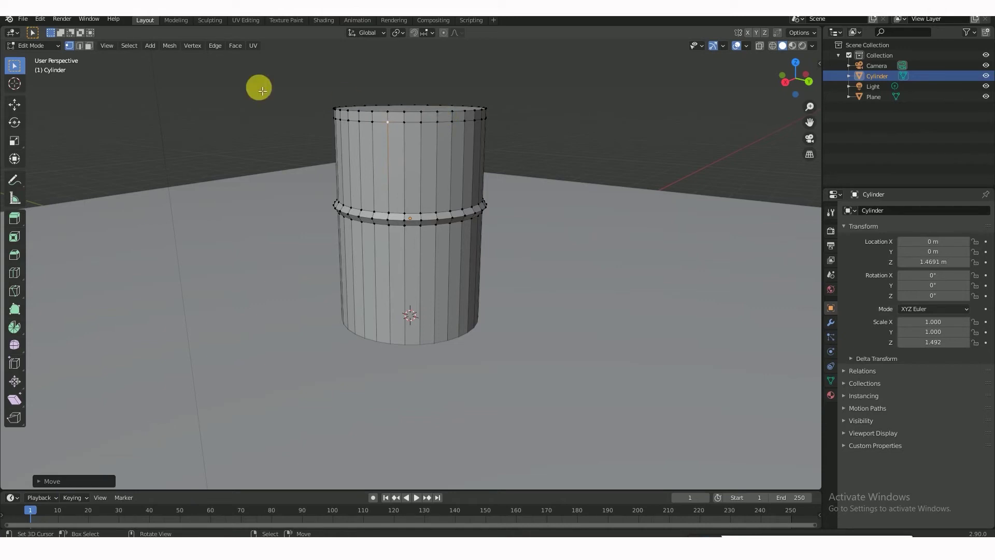
click(464, 125)
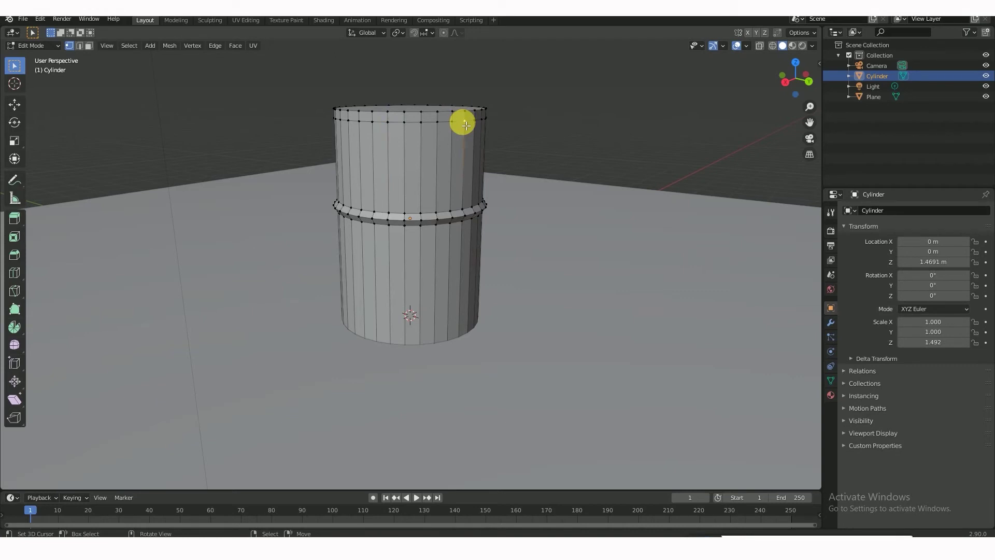
click(80, 46)
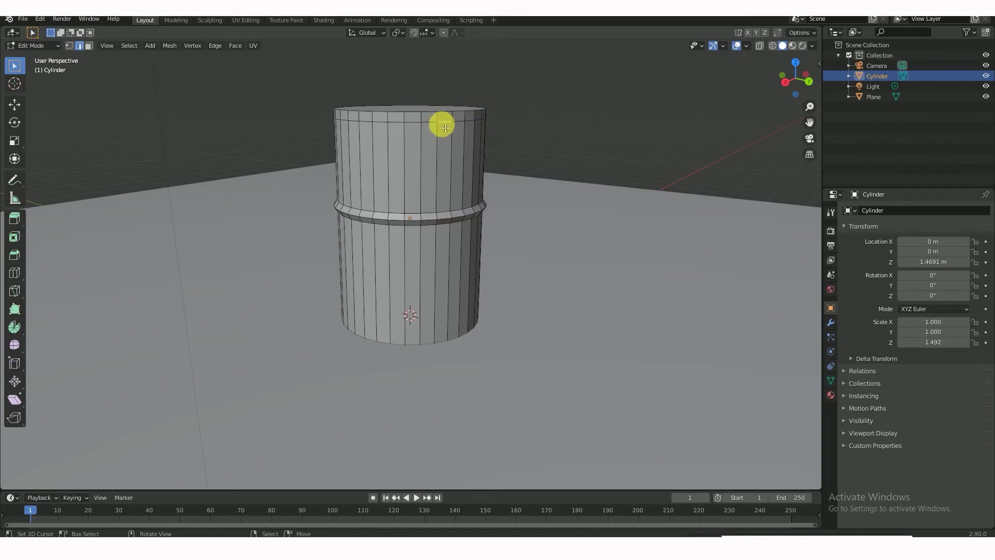
click(446, 125)
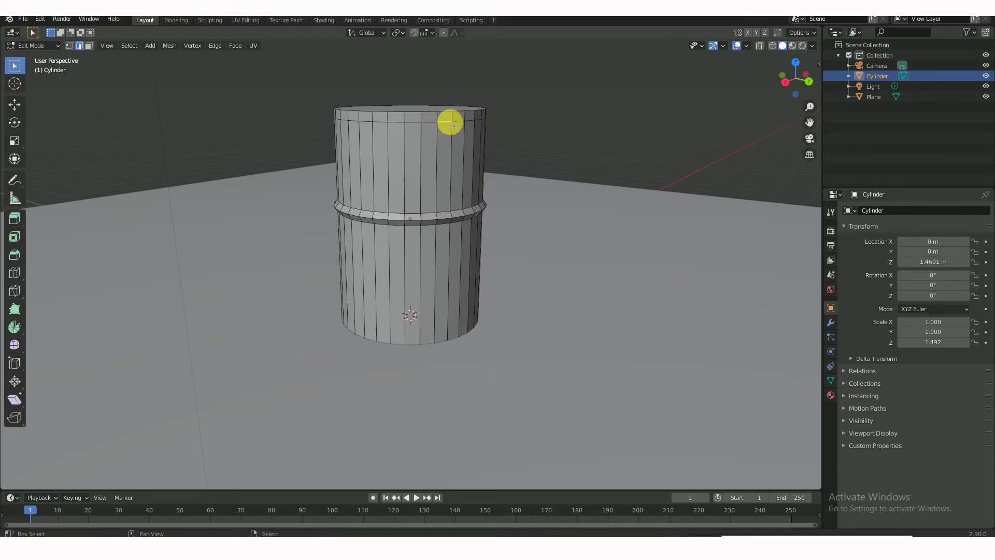
alt+click(449, 123)
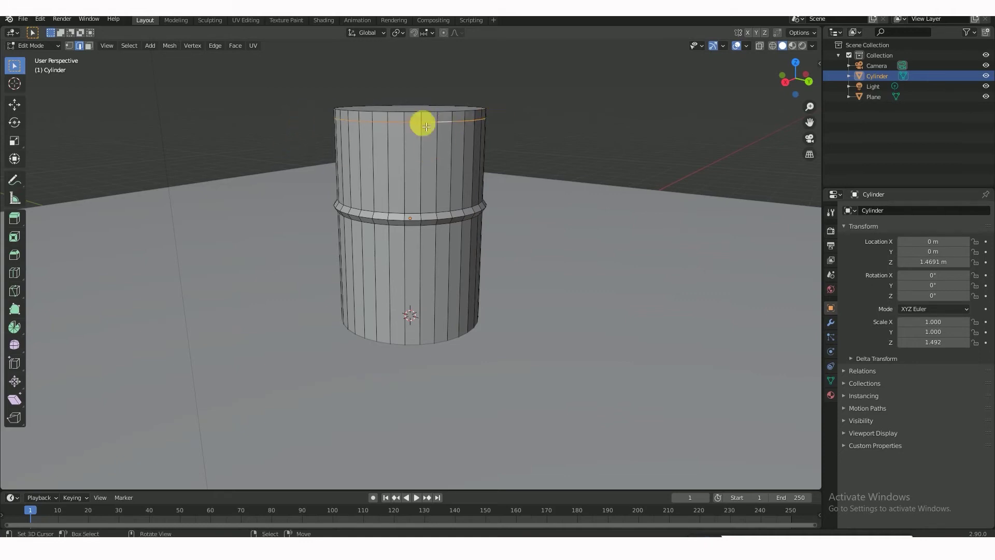
mouse_move(425, 129)
middle_down()
mouse_move(430, 149)
mouse_move(427, 136)
middle_up()
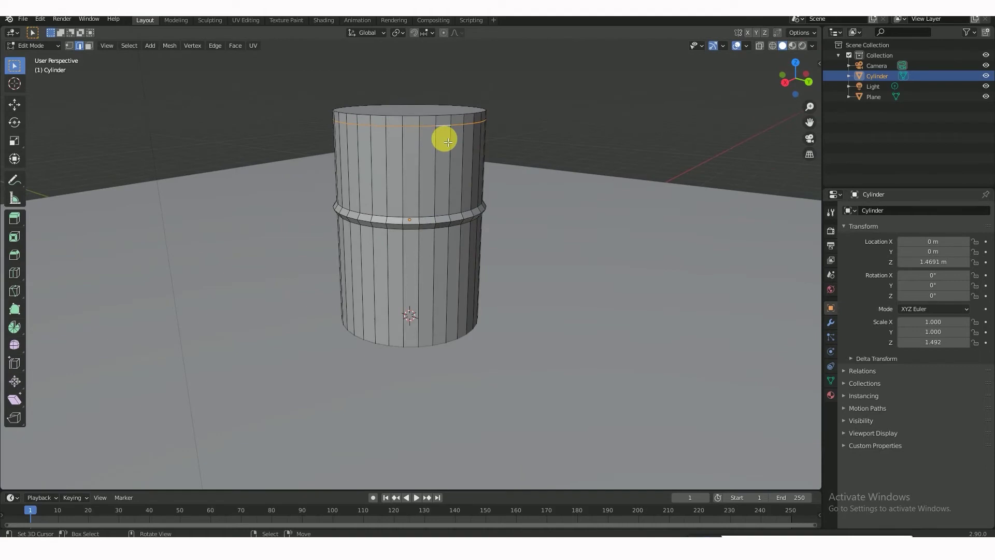
key(s)
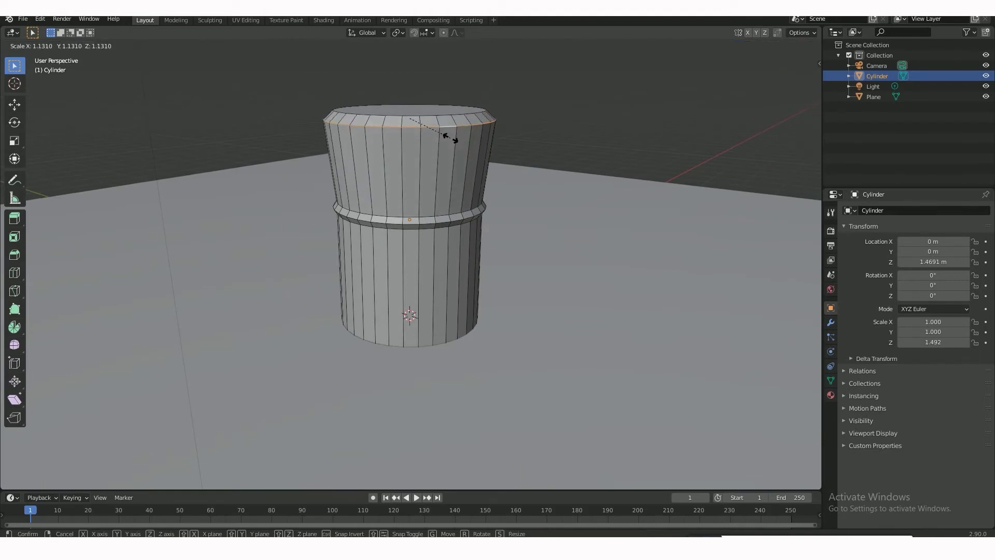
right_click(450, 136)
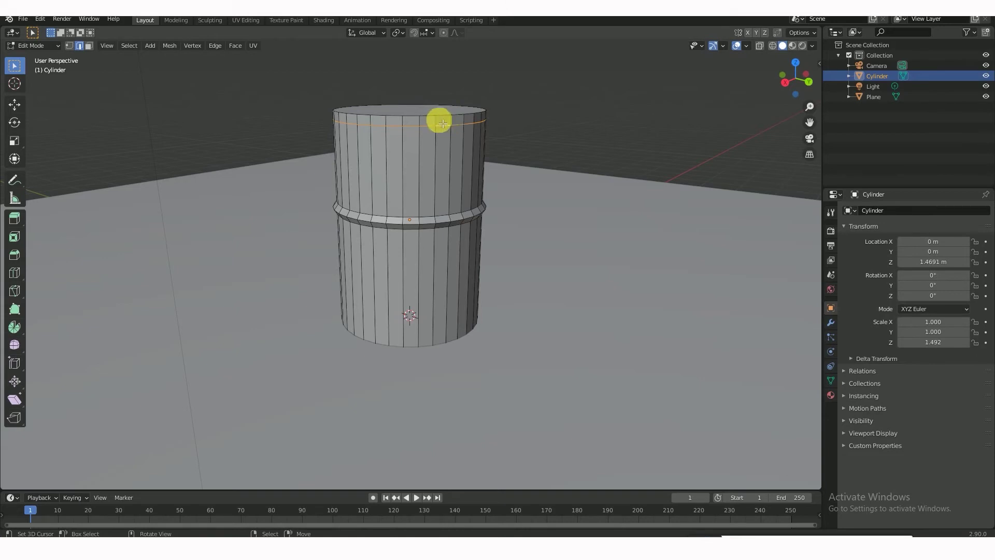
Add a centred loop cut between the top rim and the loop just below it, and scale it outward to about 1.03
key(ctrl+r)
click(449, 125)
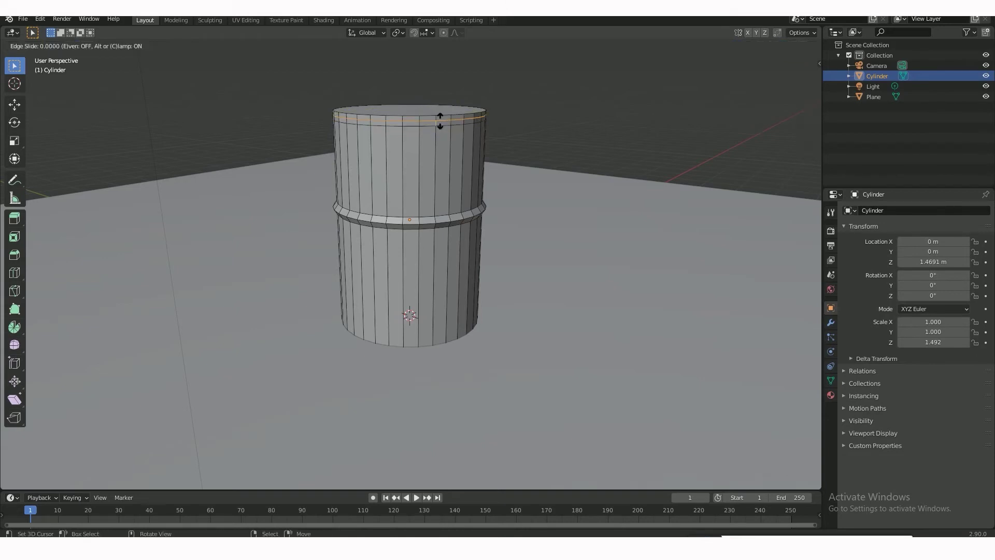
click(445, 124)
key(s)
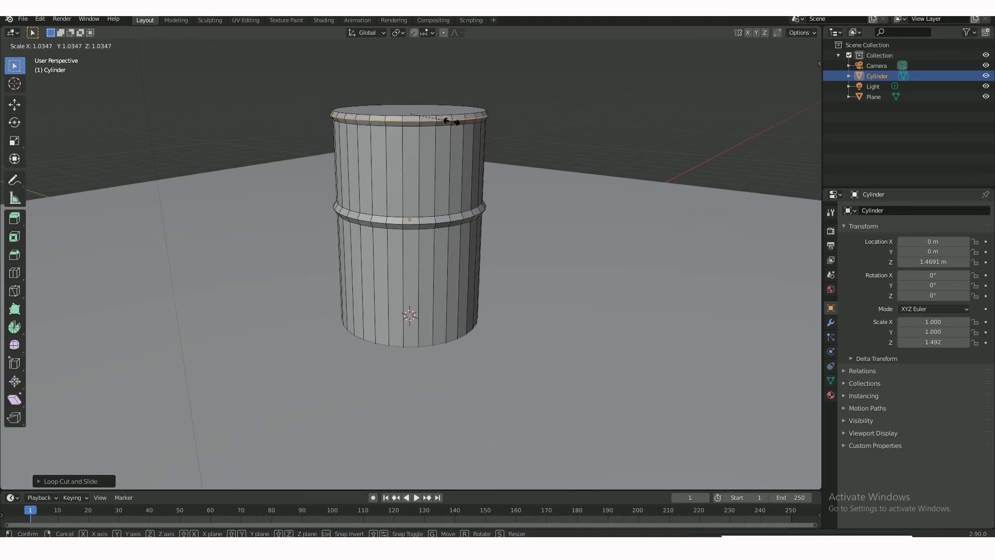
click(450, 122)
Add a loop cut to the cylinder's lower section and slide it about 0.85 to just above the bottom rim
middle_drag(455, 122, 432, 144)
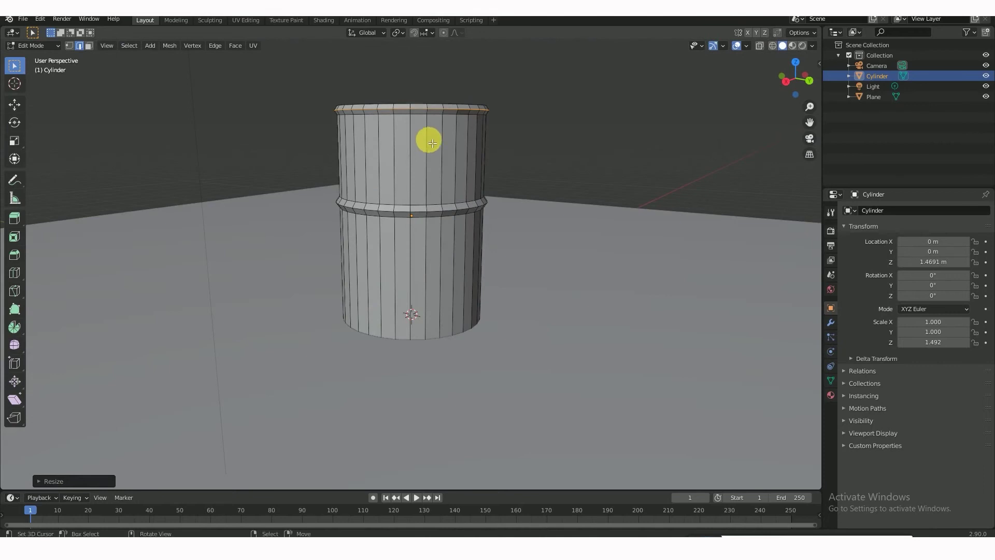
key(ctrl+r)
click(446, 335)
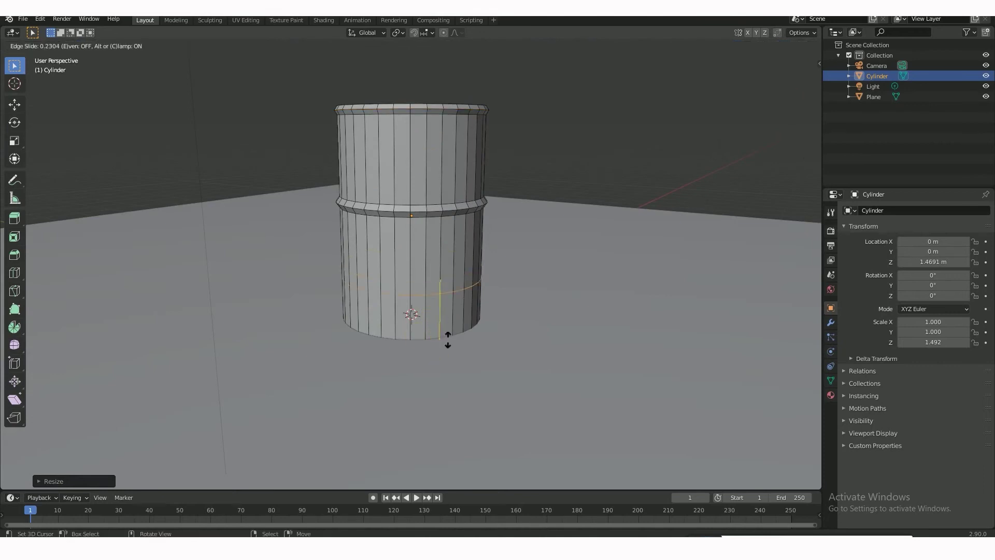
click(446, 373)
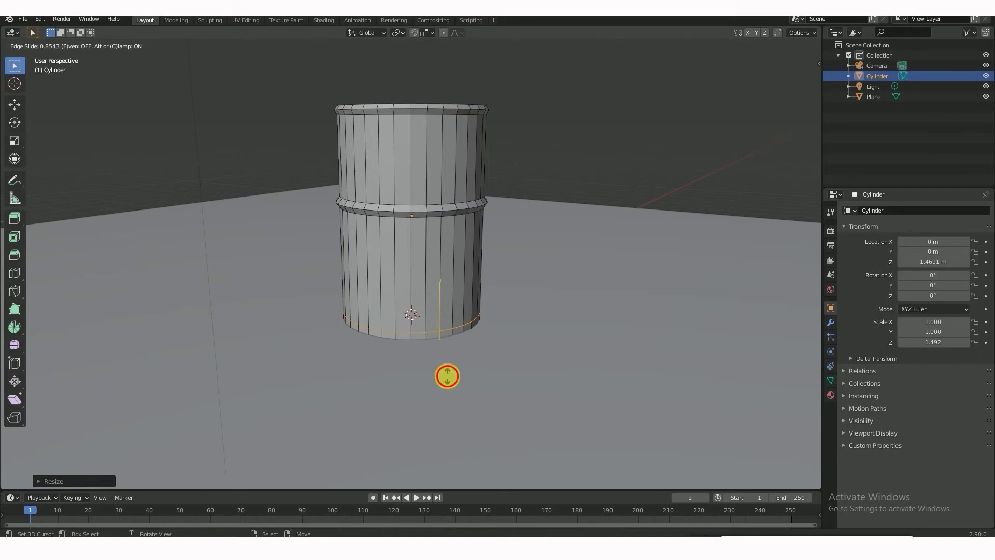
Add a centred loop cut between the lowest loop and the bottom rim, and scale it slightly outward as a raised ring
ctrl+click(456, 334)
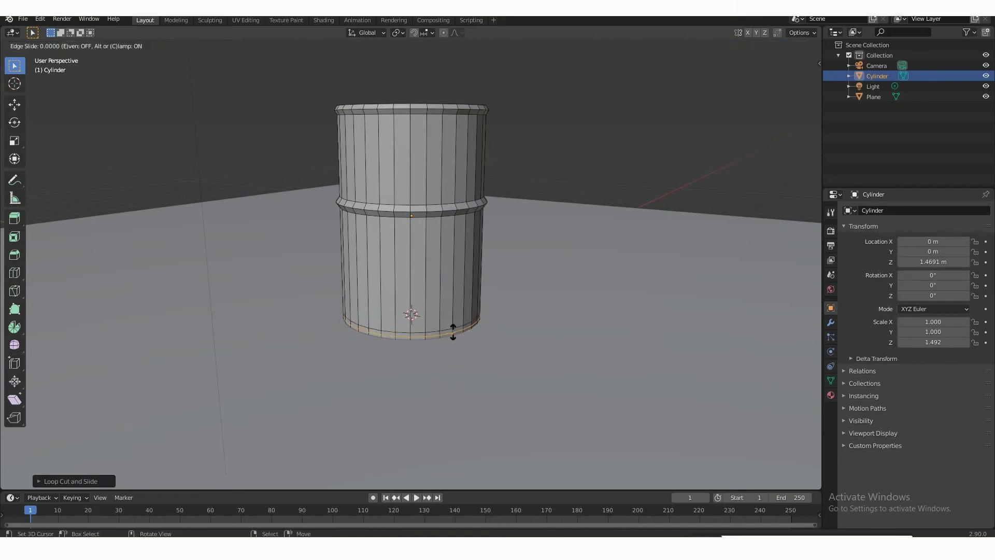
key(s)
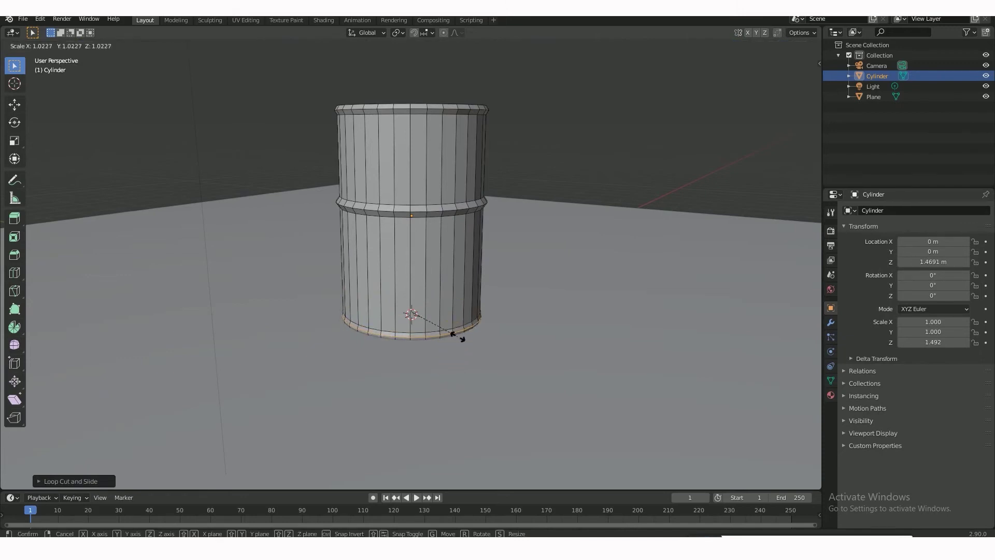
click(463, 339)
Select the cylinder's top face, extrude it in place with no height, and scale the new face slightly inward
middle_drag(463, 340, 478, 315)
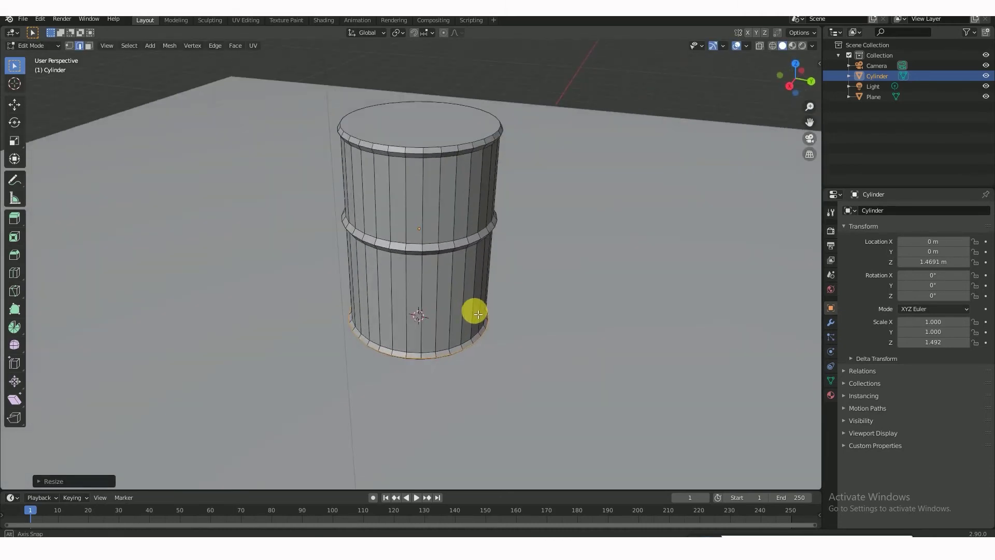
middle_drag(435, 127, 437, 160)
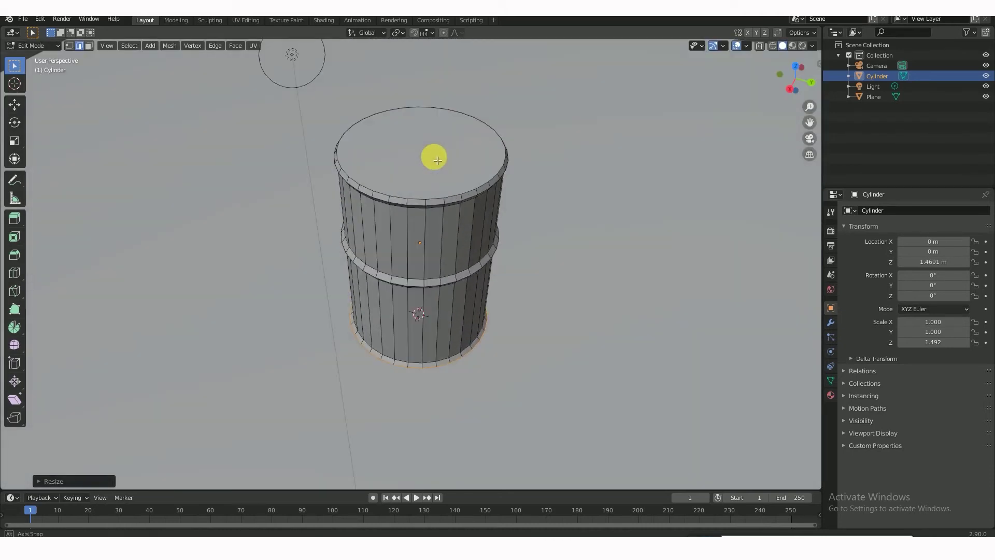
click(89, 45)
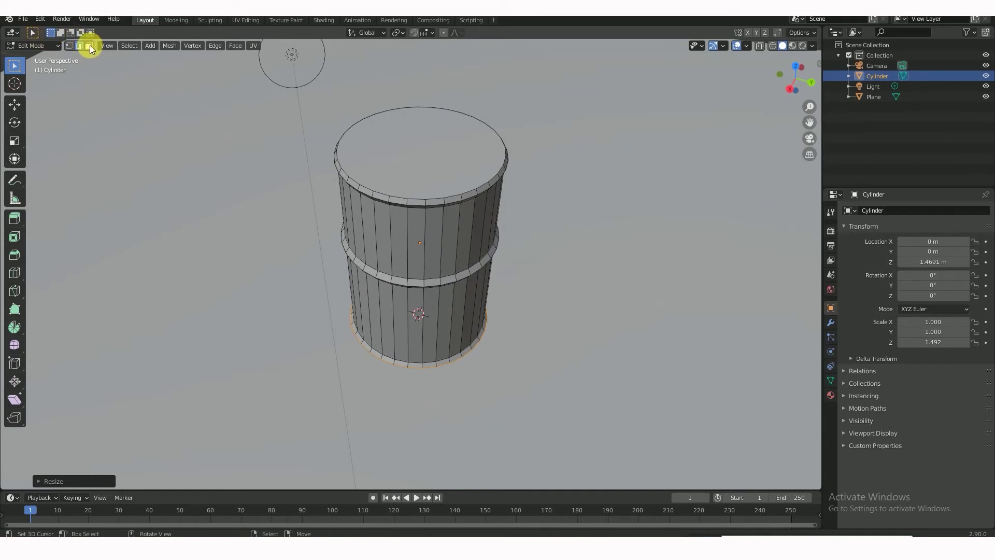
click(475, 130)
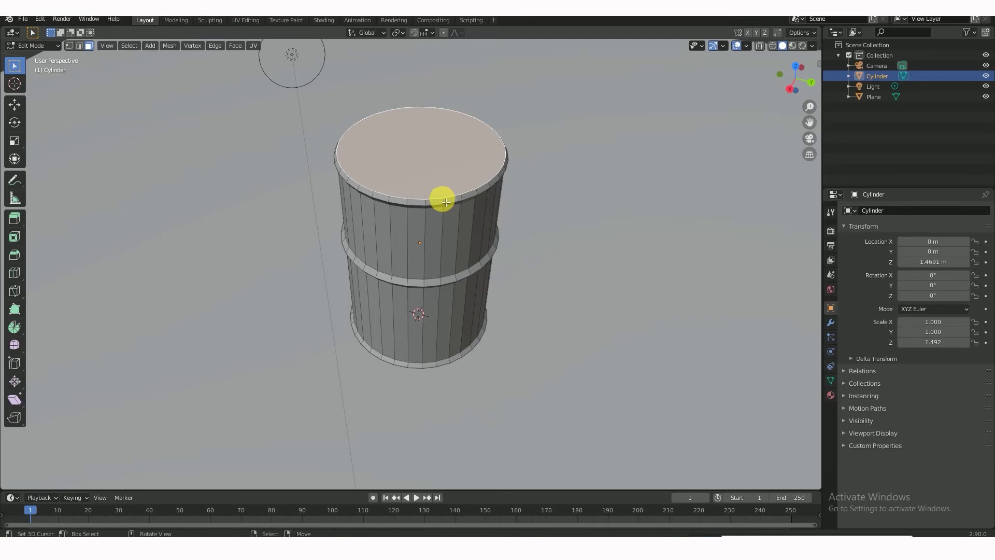
key(e)
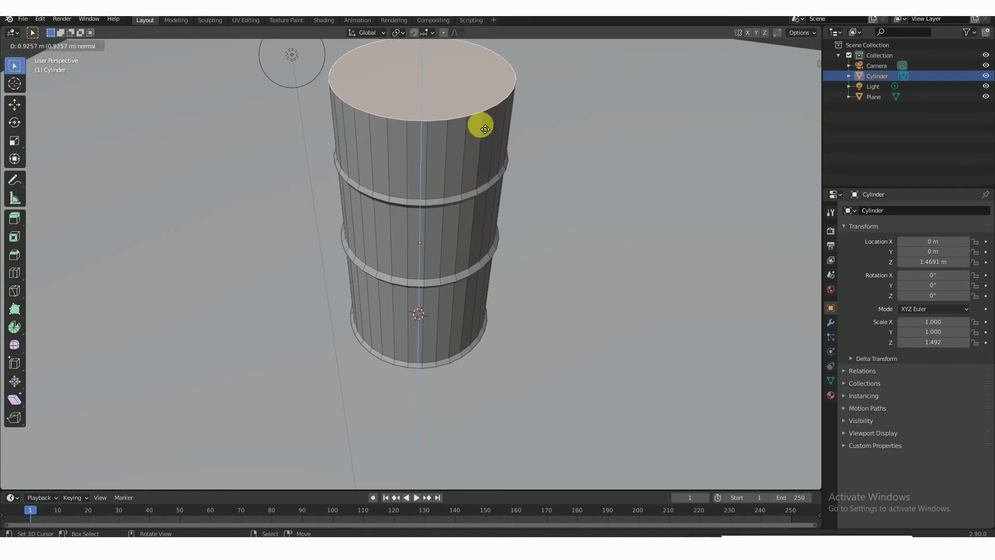
right_click(485, 130)
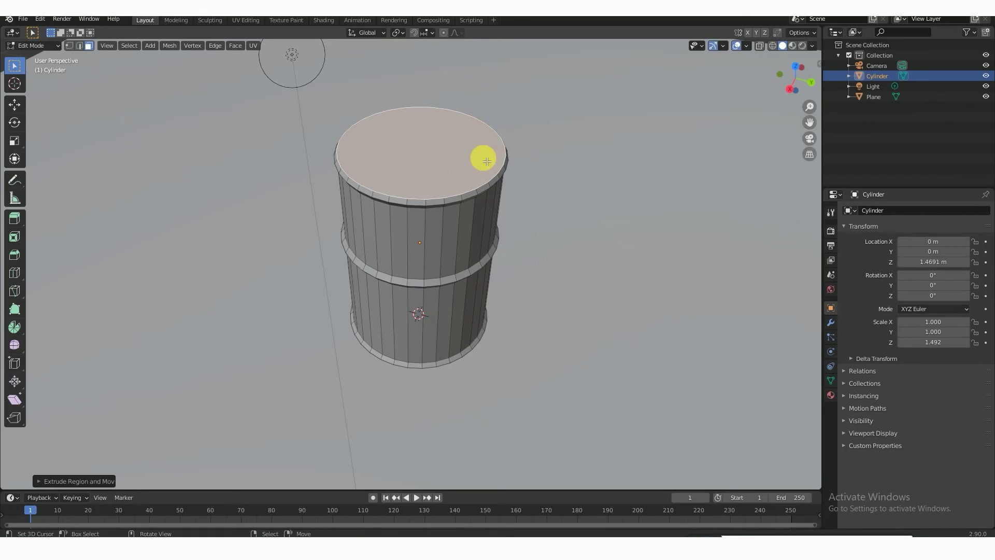
key(s)
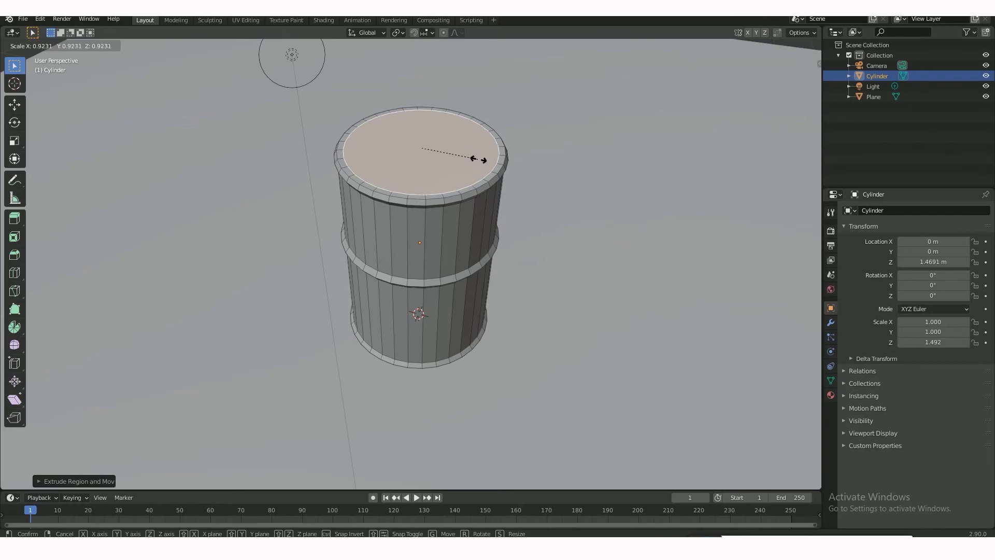
click(483, 161)
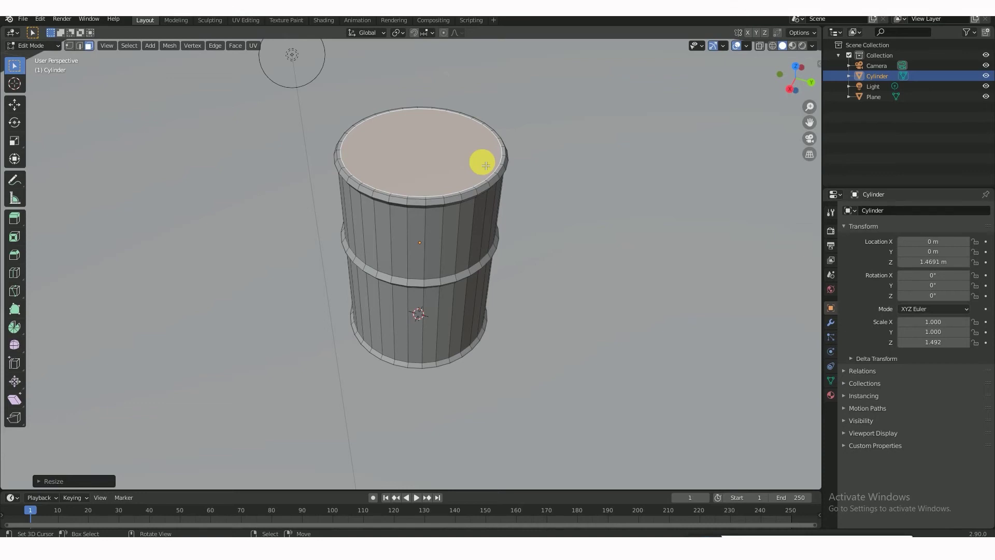
Extrude the inner top face again, lower it slightly along global Z to recess the lid, and rescale the recessed face
key(e)
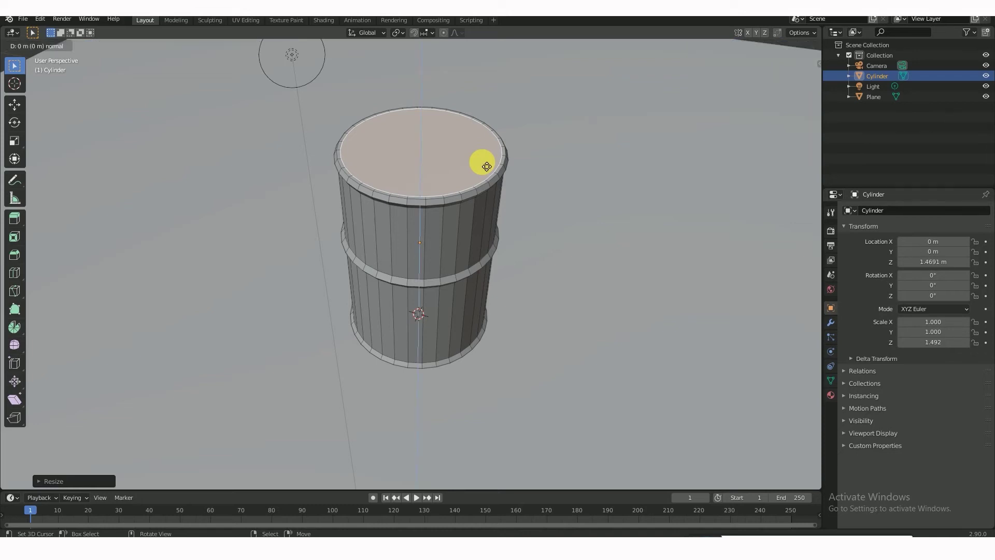
click(477, 162)
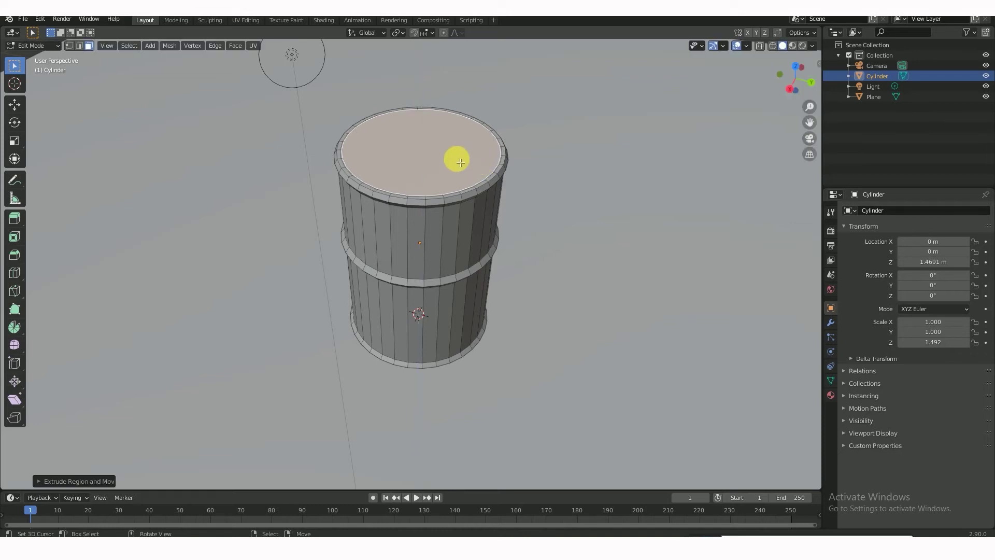
key(e)
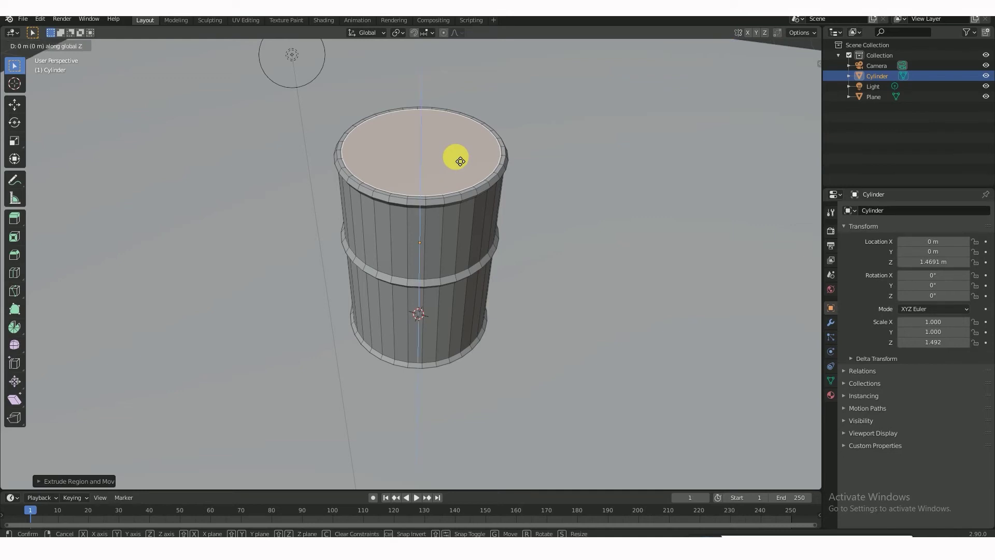
key(z)
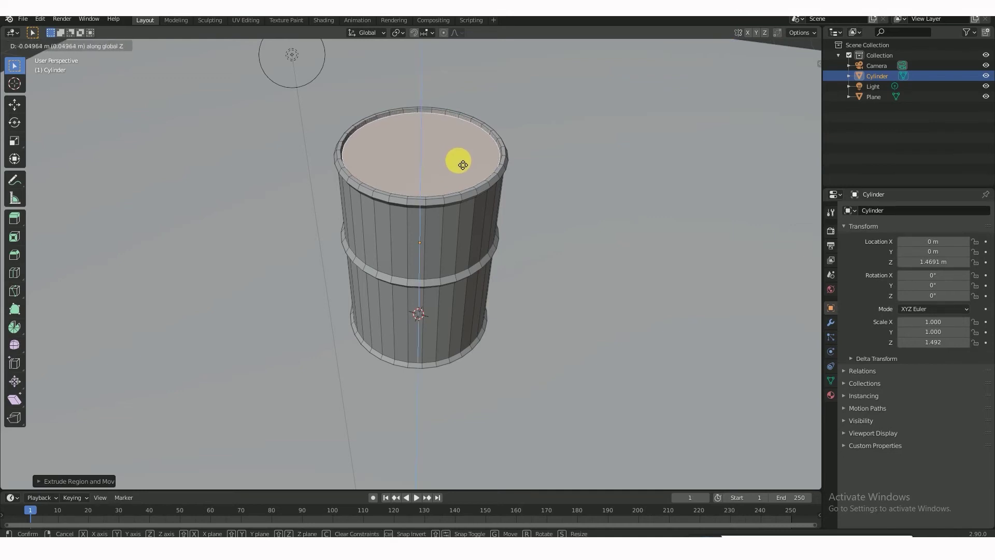
click(467, 164)
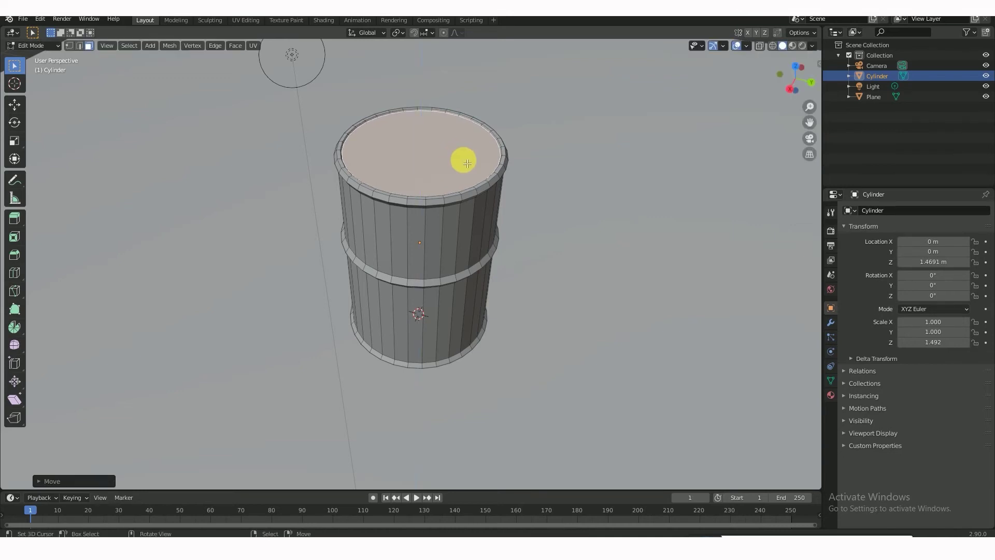
key(s)
click(500, 169)
Finish editing the barrel mesh and return to Object Mode
middle_drag(498, 169, 462, 153)
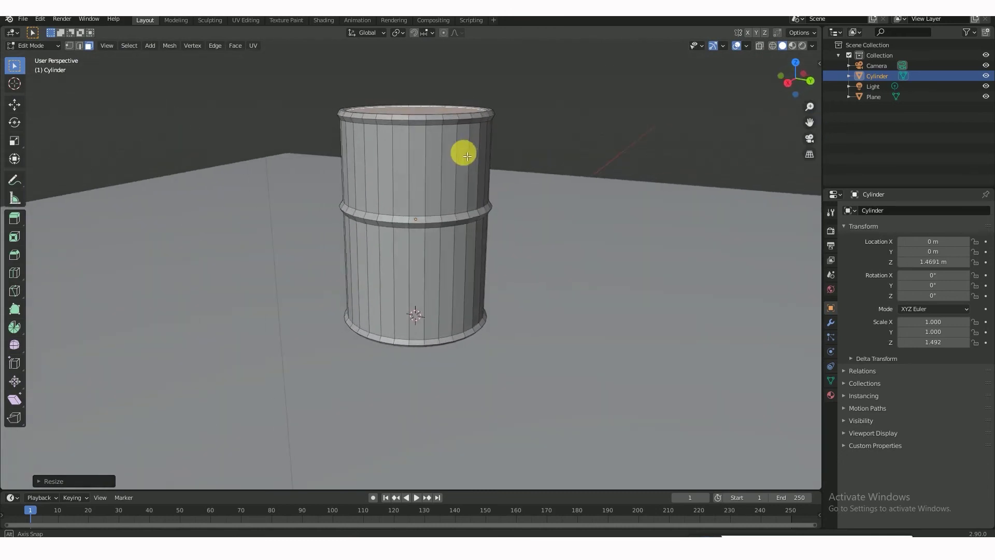
middle_drag(364, 275, 382, 250)
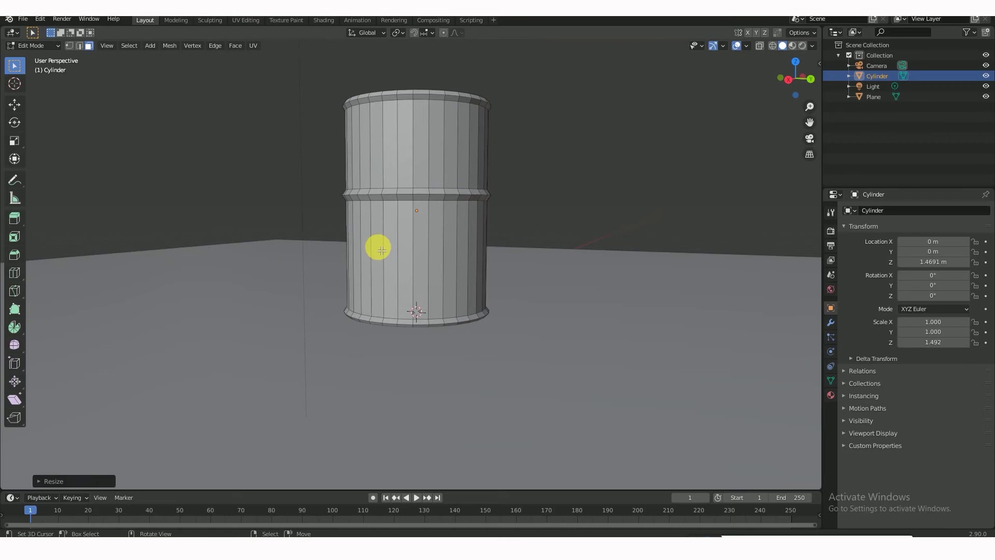
mouse_move(457, 300)
middle_down()
mouse_move(464, 278)
mouse_move(461, 307)
middle_up()
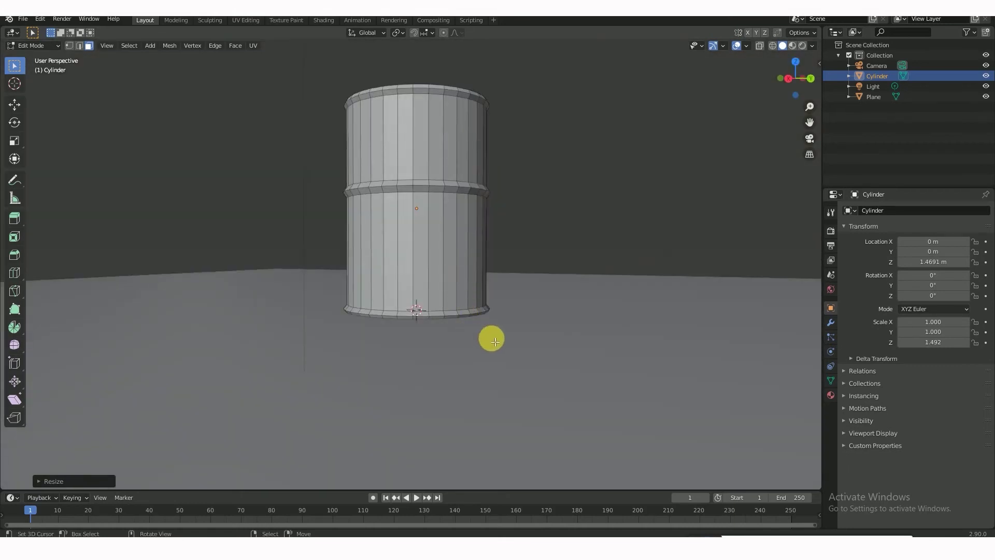
key(Tab)
Select the floor plane, hide it from the viewport, and reveal it again
click(529, 317)
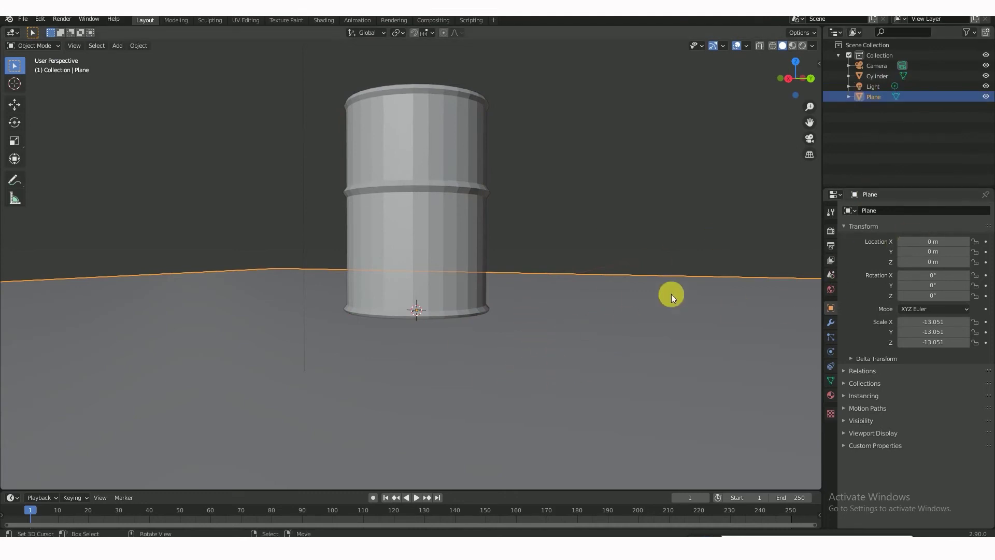
middle_drag(742, 191, 635, 290)
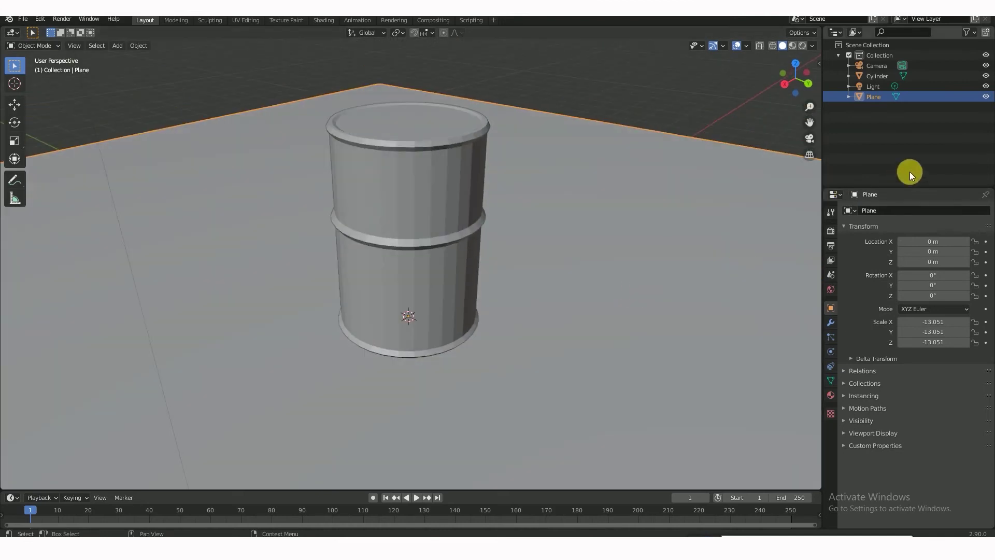
click(986, 98)
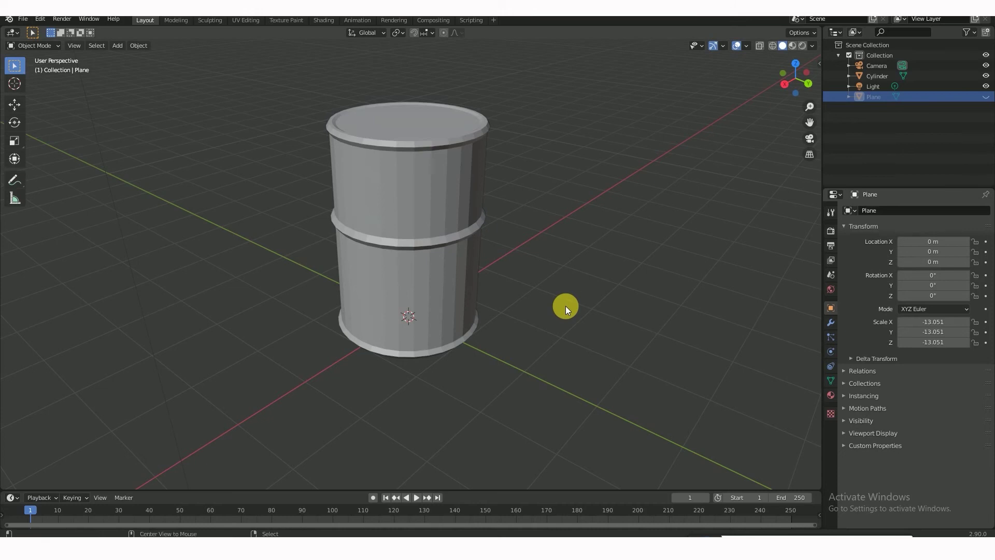
key(alt+h)
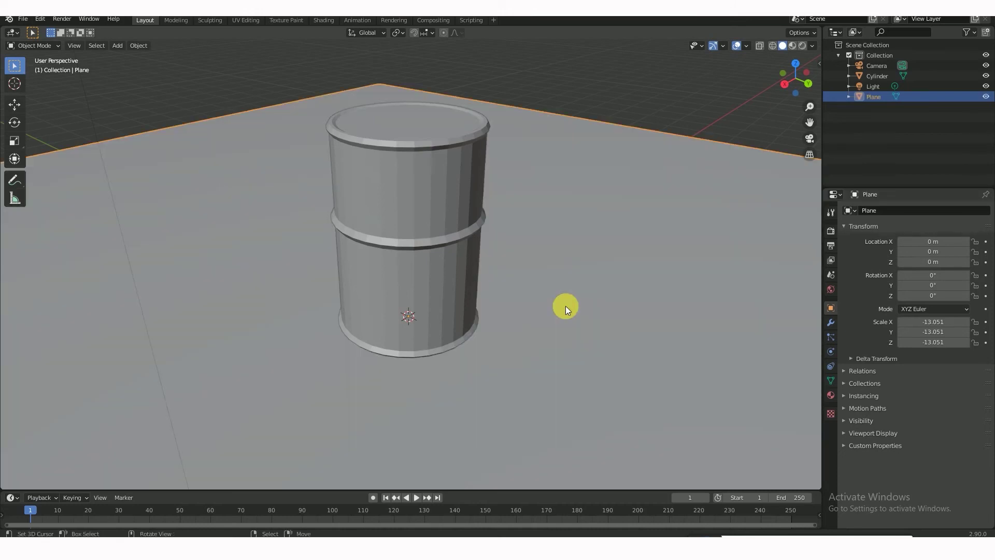
Hide the floor plane and select the barrel's bottom face in Edit Mode
key(h)
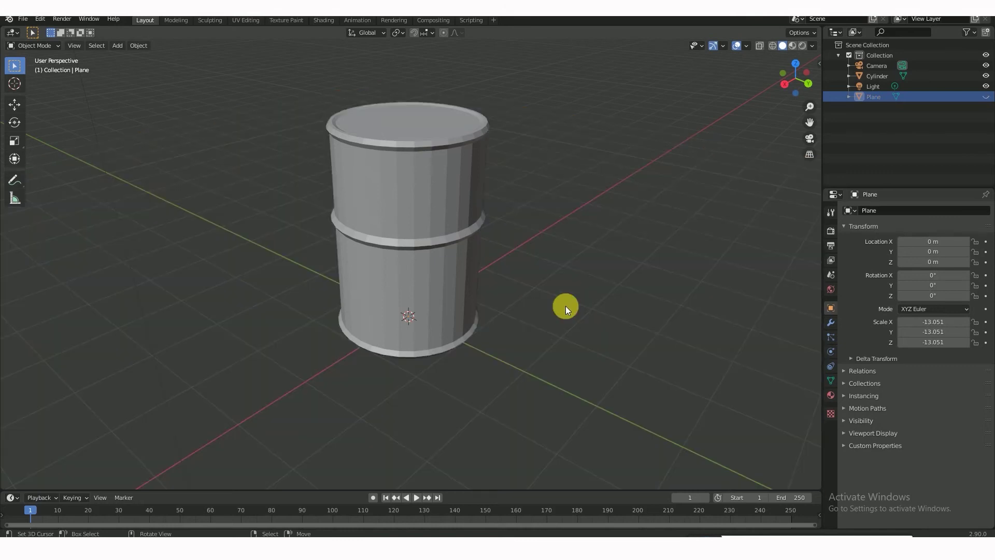
middle_drag(450, 244, 424, 177)
click(397, 286)
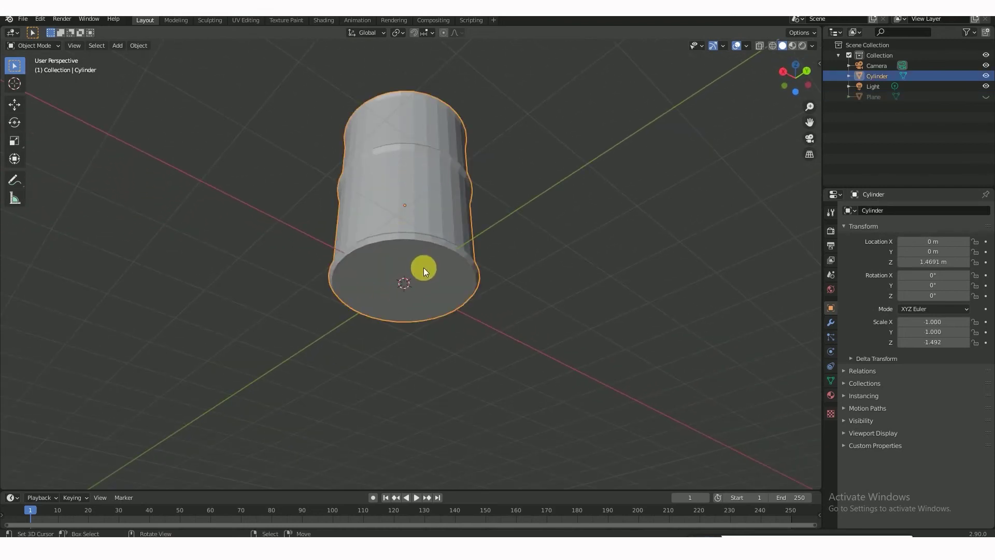
key(Tab)
click(424, 279)
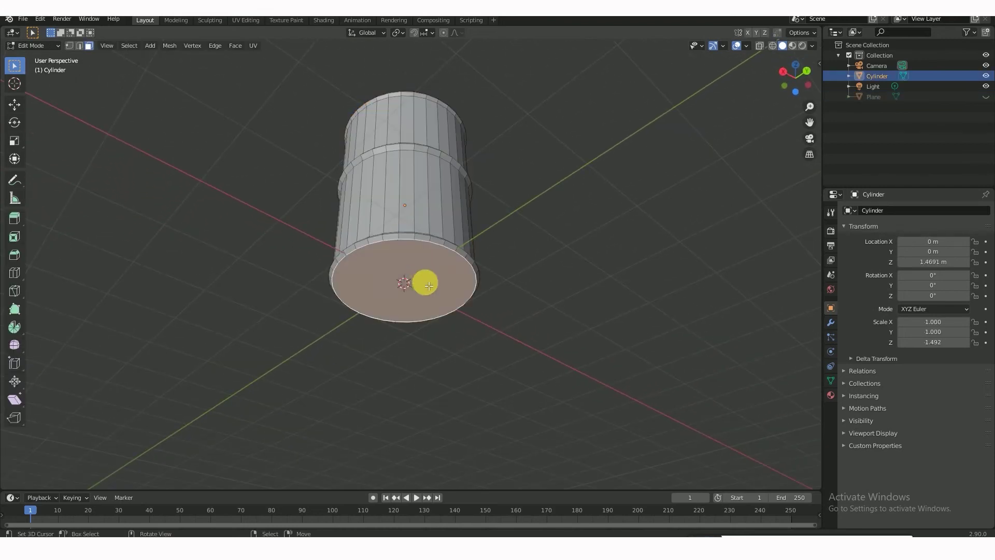
Extrude the bottom face in place with no height and scale the new face inward to about 0.94
key(s)
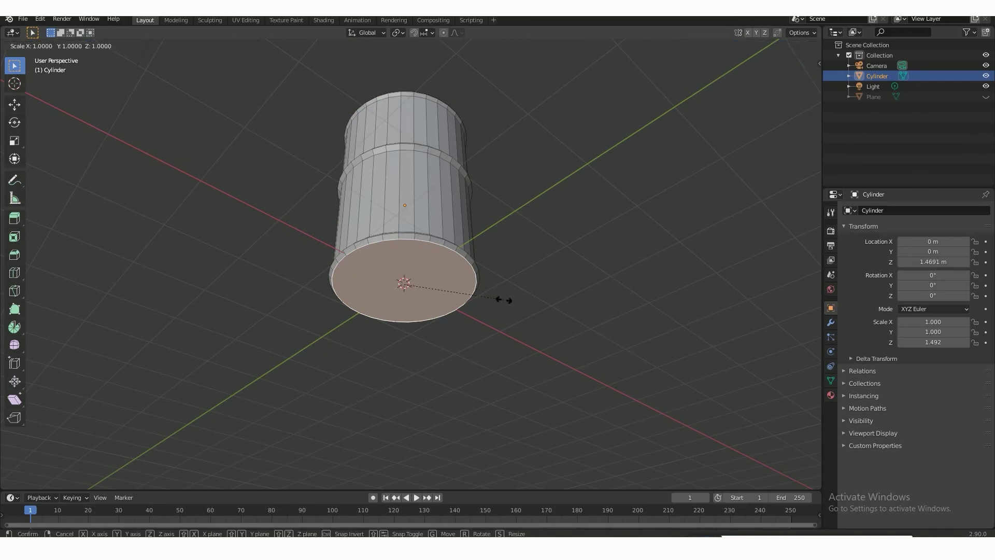
click(498, 301)
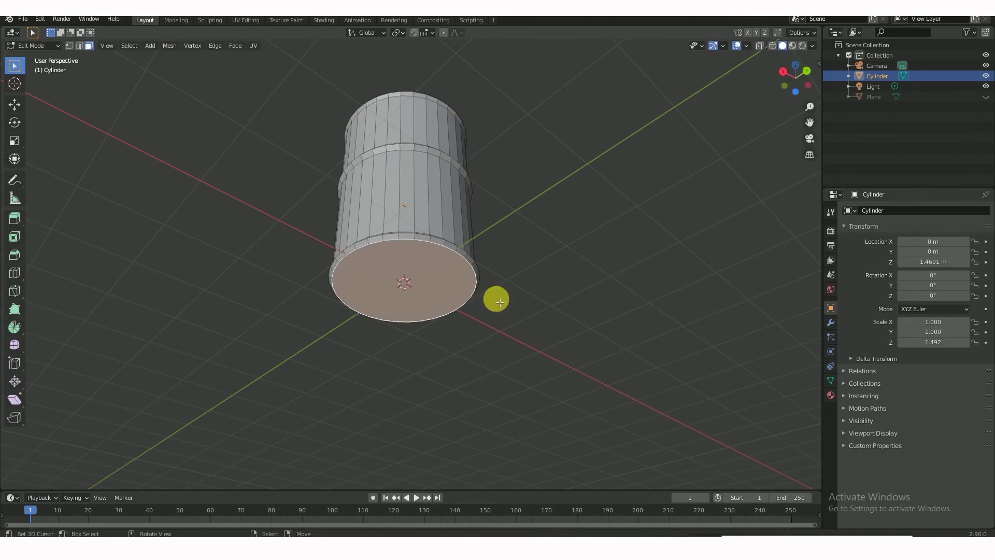
key(e)
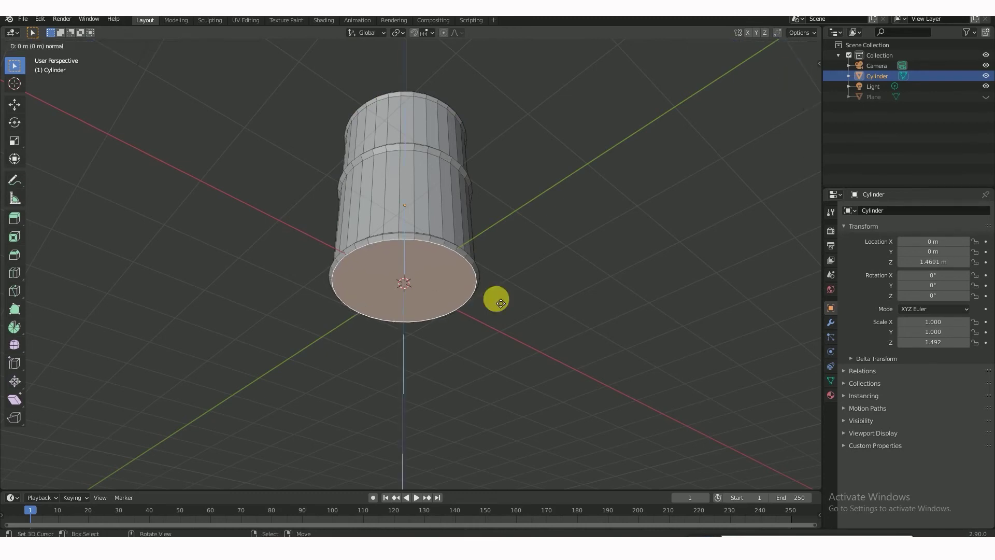
click(500, 303)
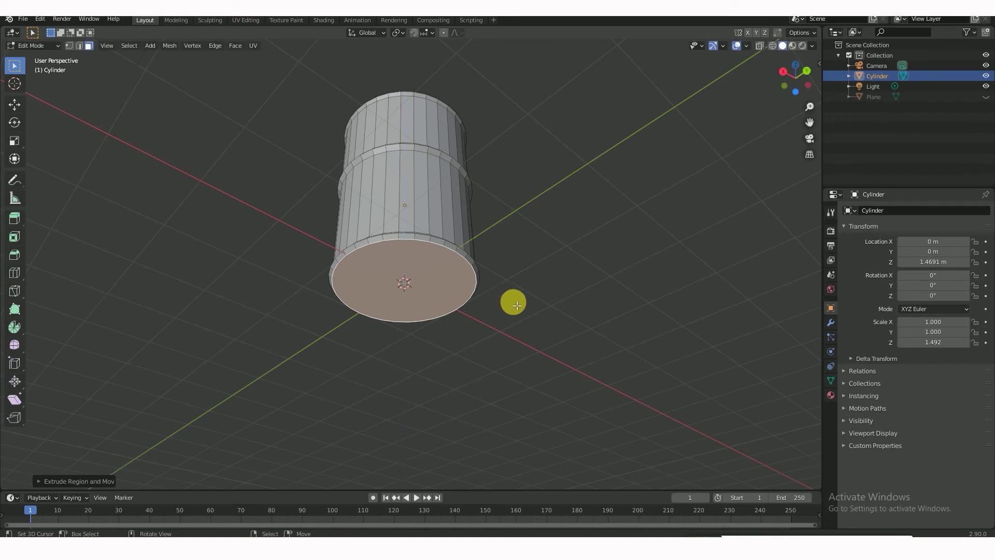
key(s)
click(507, 300)
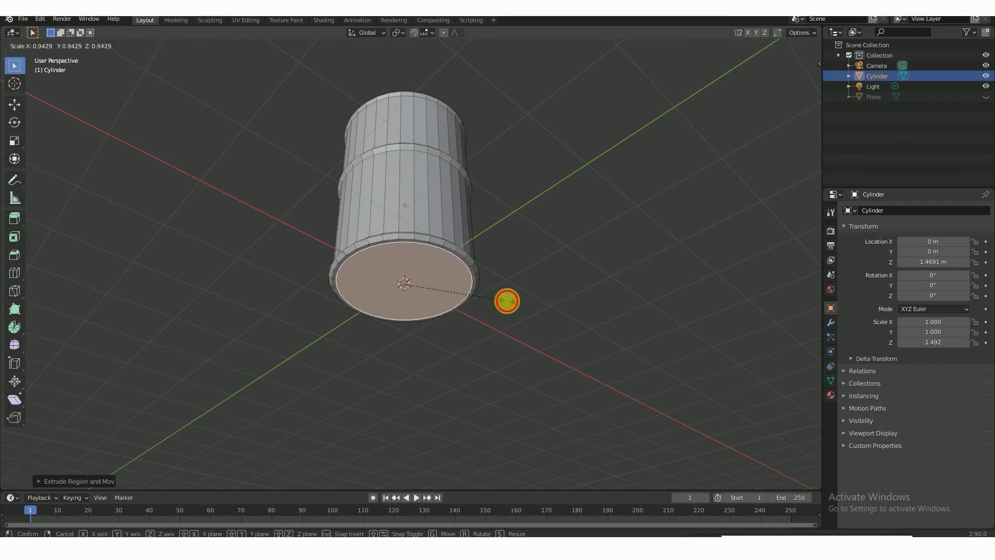
Extrude the inner bottom face in place once more and scale it inward to about 0.95
key(e)
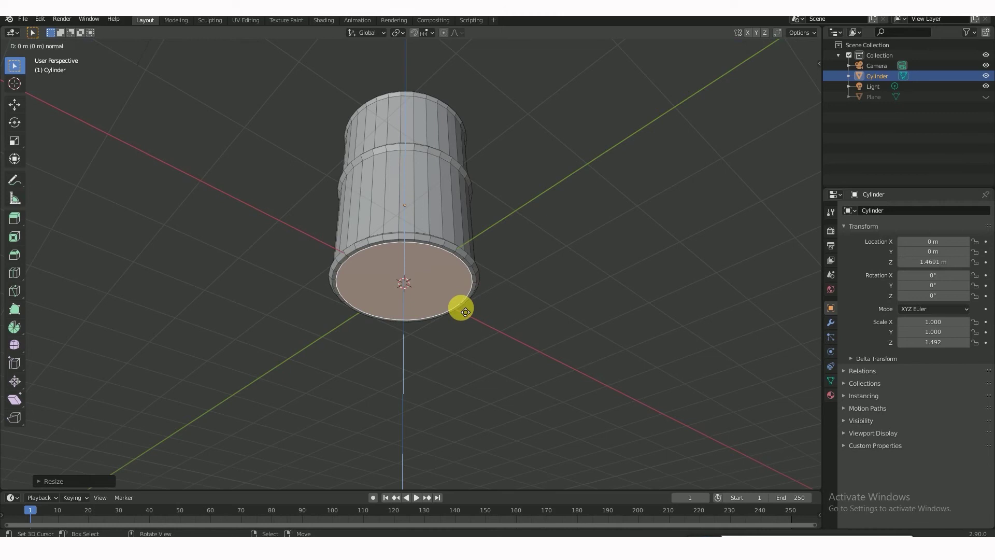
click(462, 309)
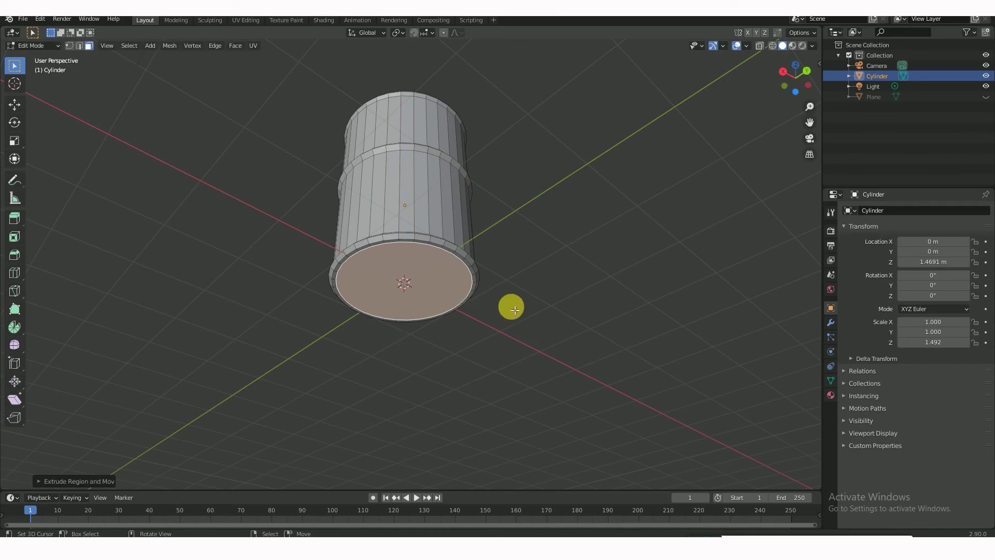
key(s)
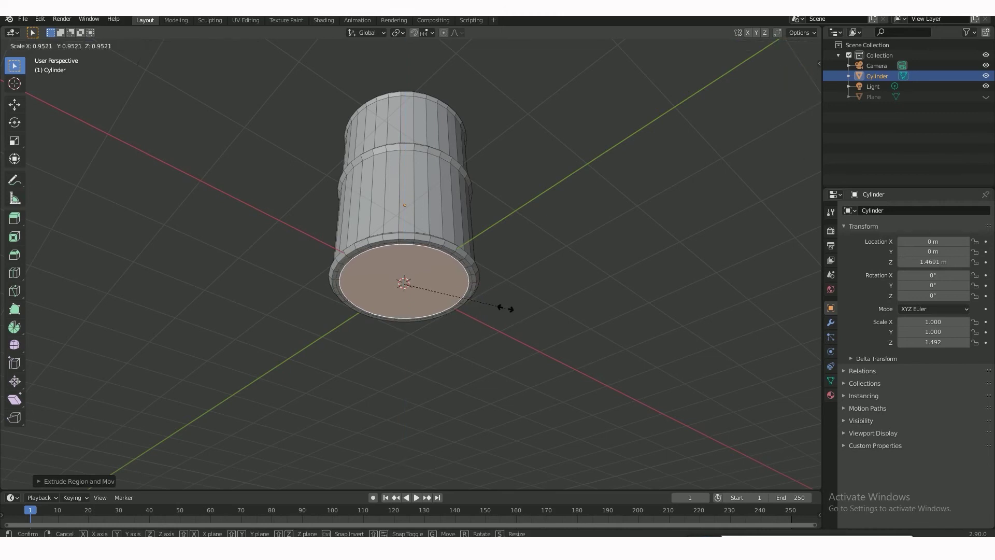
click(506, 308)
Move the innermost bottom face up about 0.04 m along global Z to recess the base, and return to Object Mode
key(g)
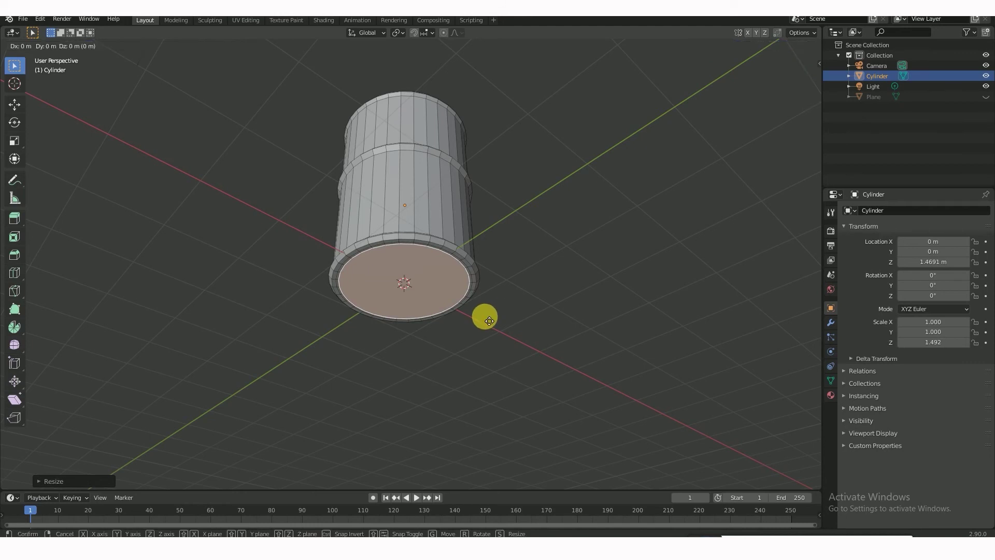
key(z)
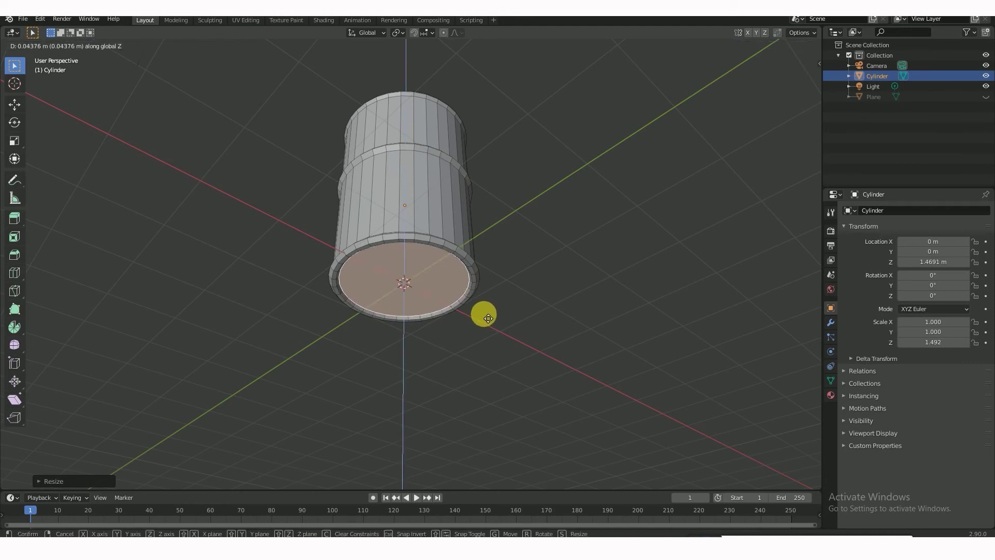
click(488, 317)
middle_drag(482, 310, 473, 378)
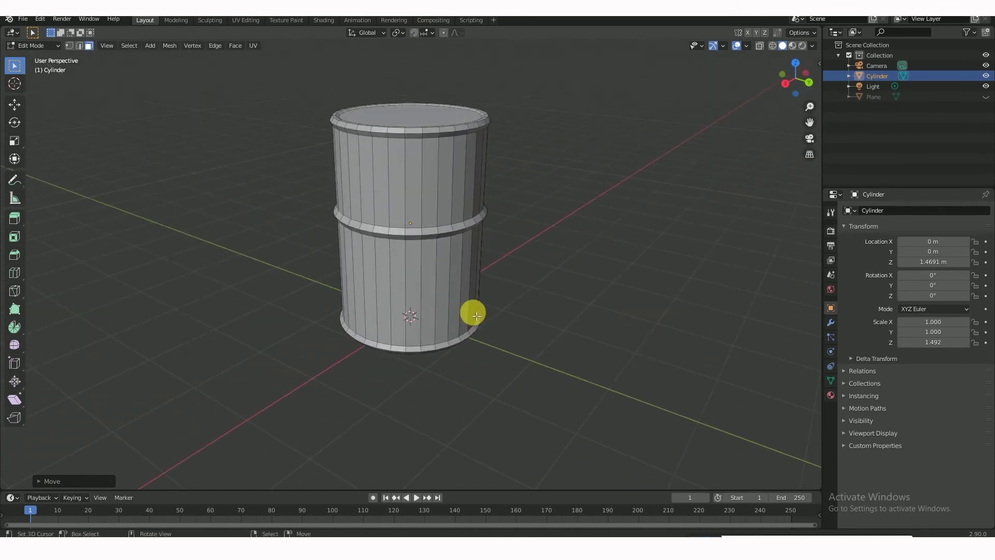
key(Tab)
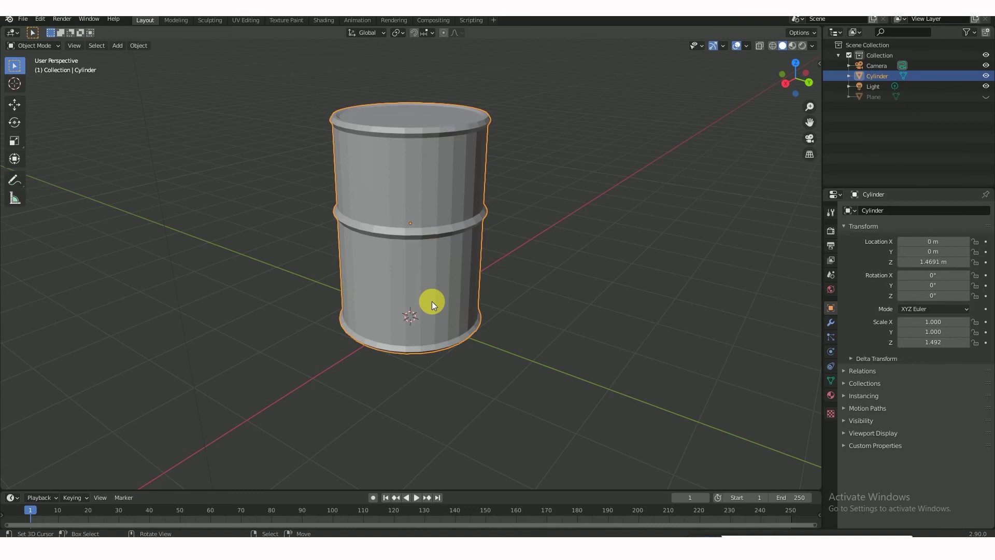
Select all linked faces of the barrel mesh in Edit Mode, shade them smooth, and return to Object Mode
key(Tab)
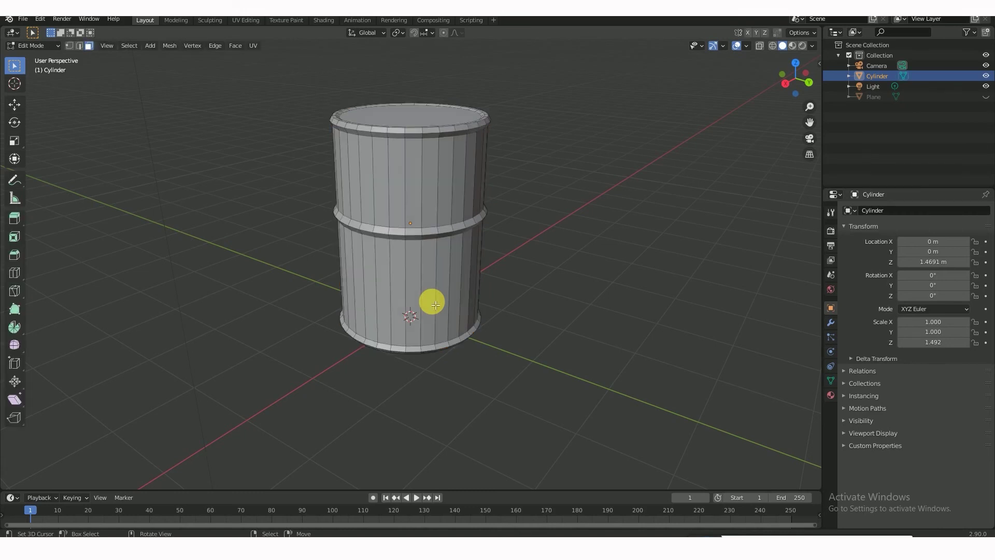
key(Tab)
key(Tab)
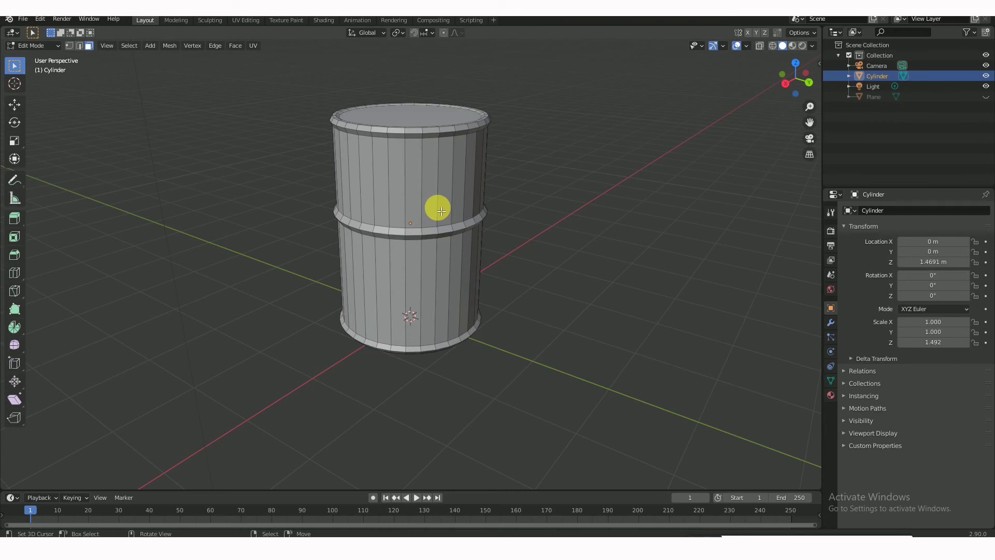
key(ctrl+l)
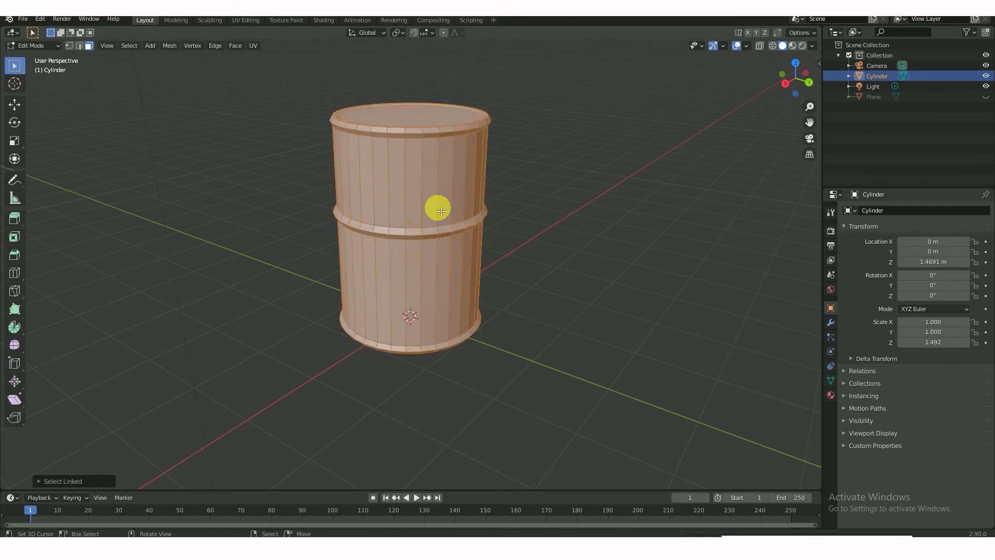
right_click(402, 183)
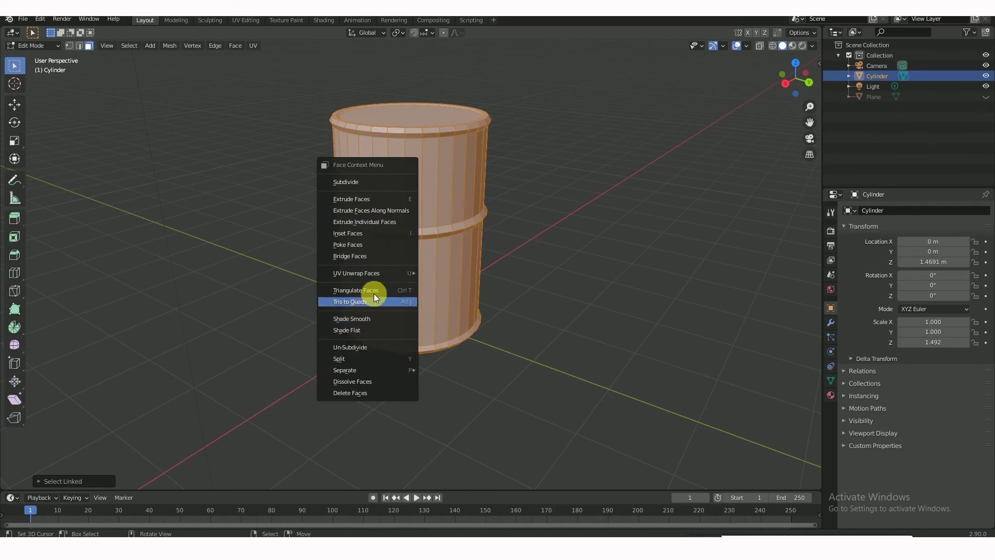
click(359, 319)
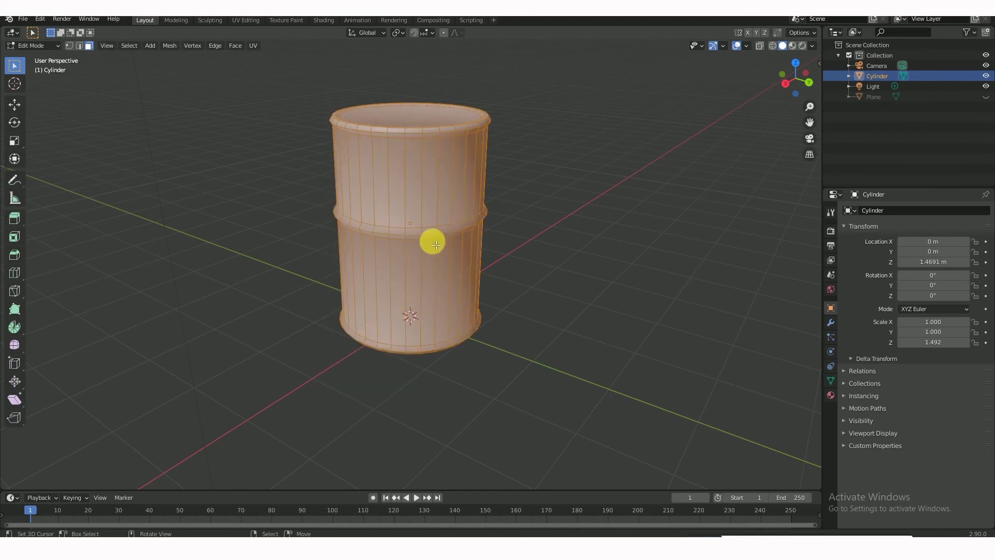
key(Tab)
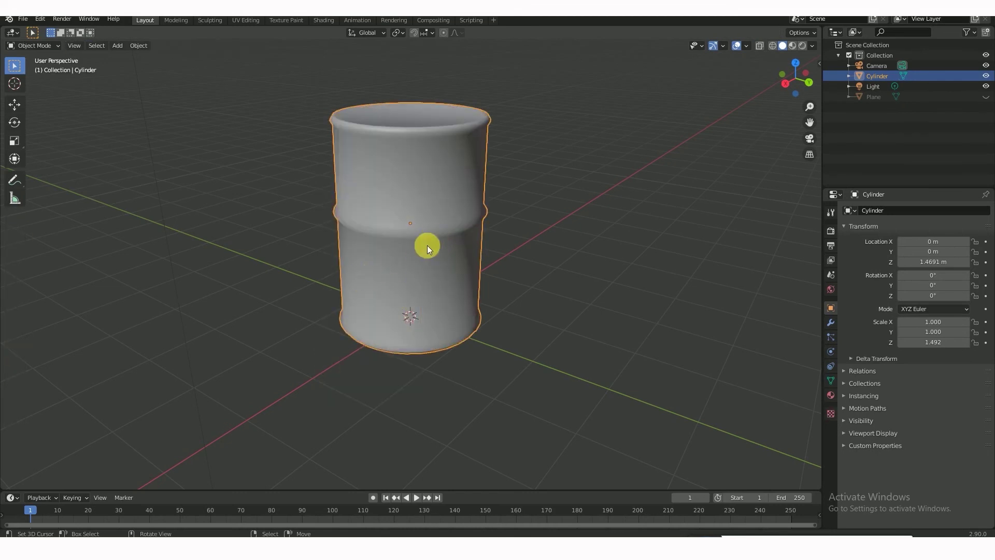
Add a Subdivision Surface modifier to the barrel
middle_drag(427, 244, 614, 272)
middle_drag(562, 309, 450, 228)
scroll(443, 191, up, 4)
scroll(466, 226, down, 5)
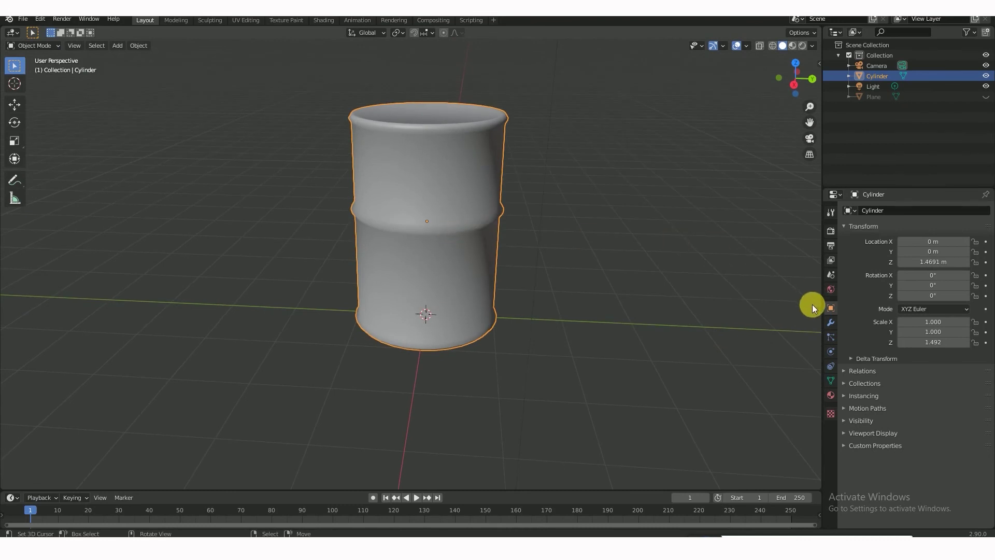
middle_drag(423, 201, 437, 163)
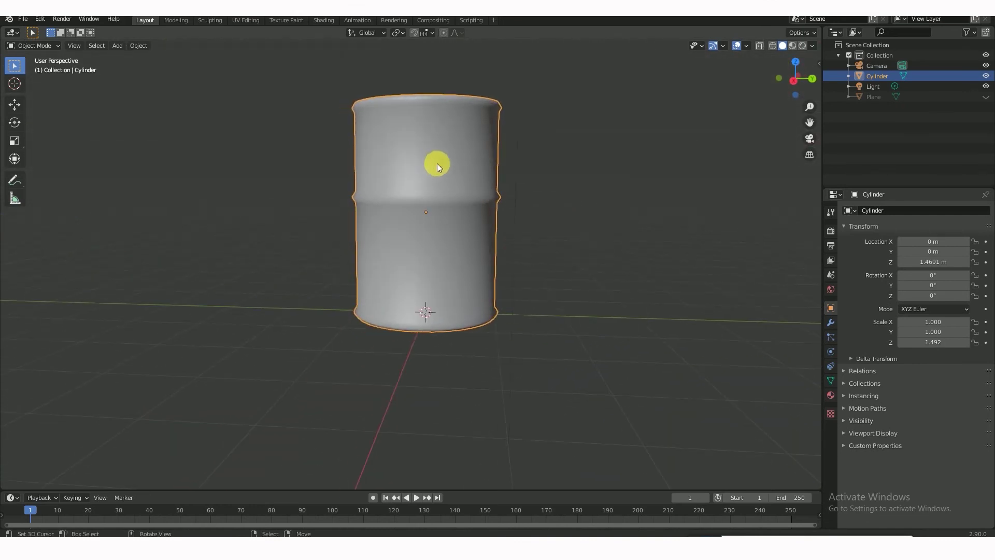
click(831, 323)
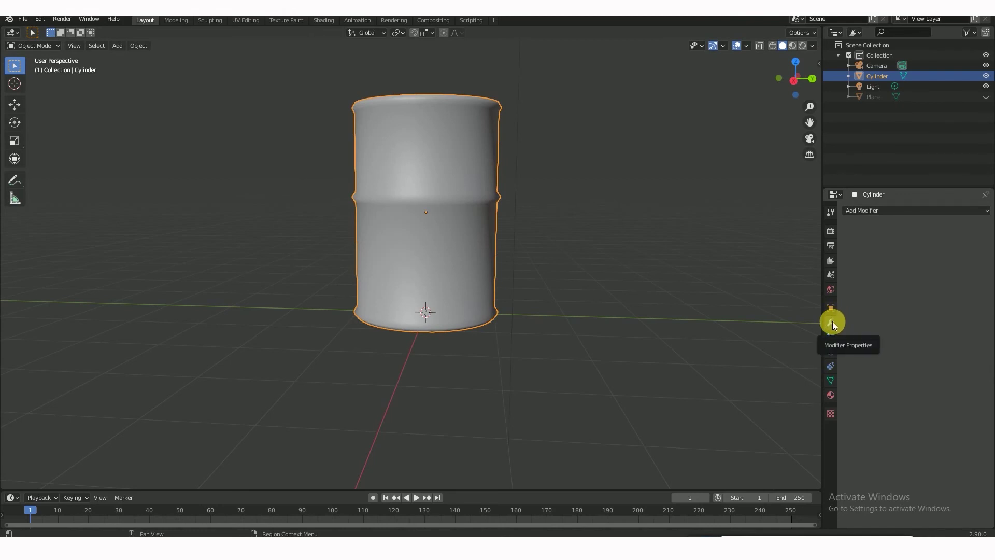
click(859, 211)
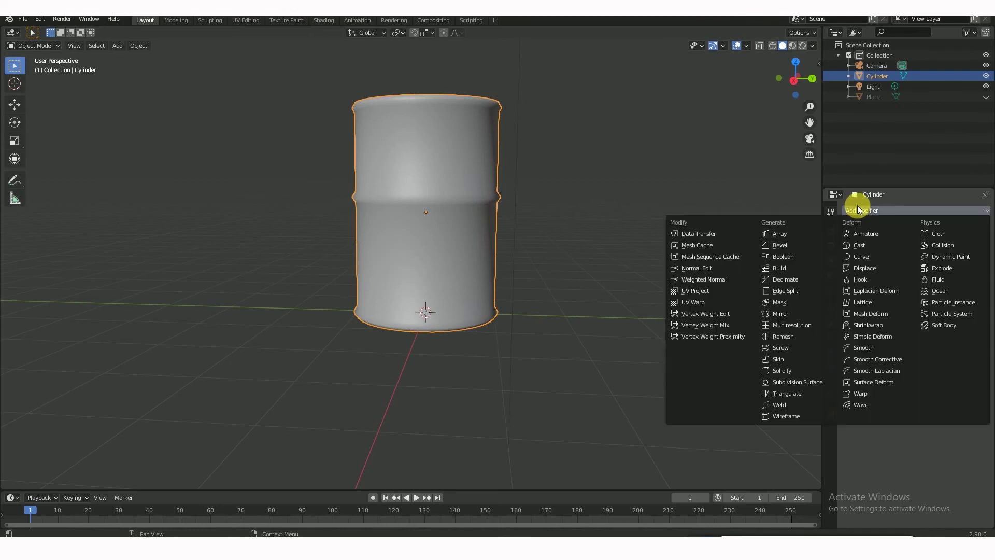
click(794, 383)
Set the Subdivision modifier's viewport and render levels to 3
middle_drag(425, 125, 471, 179)
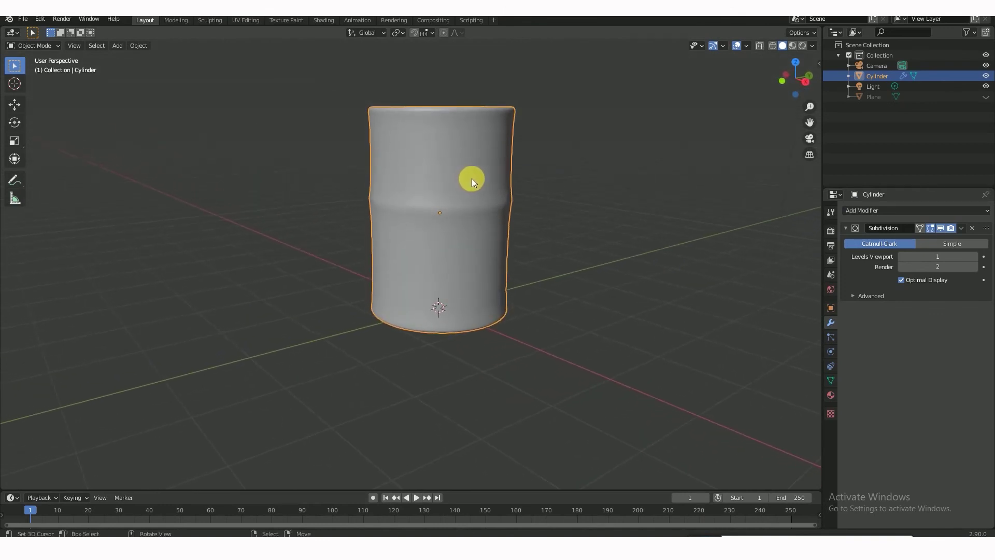
click(976, 256)
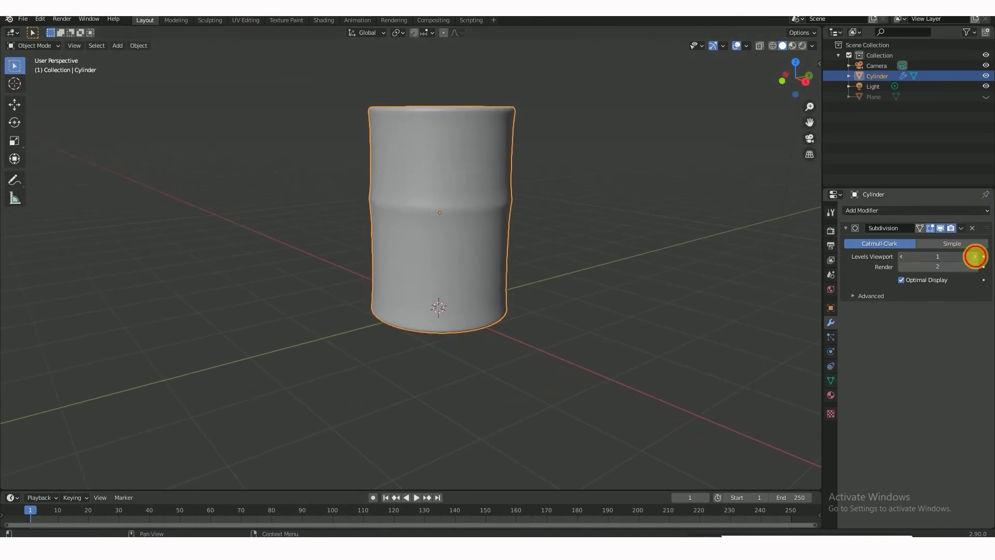
click(976, 257)
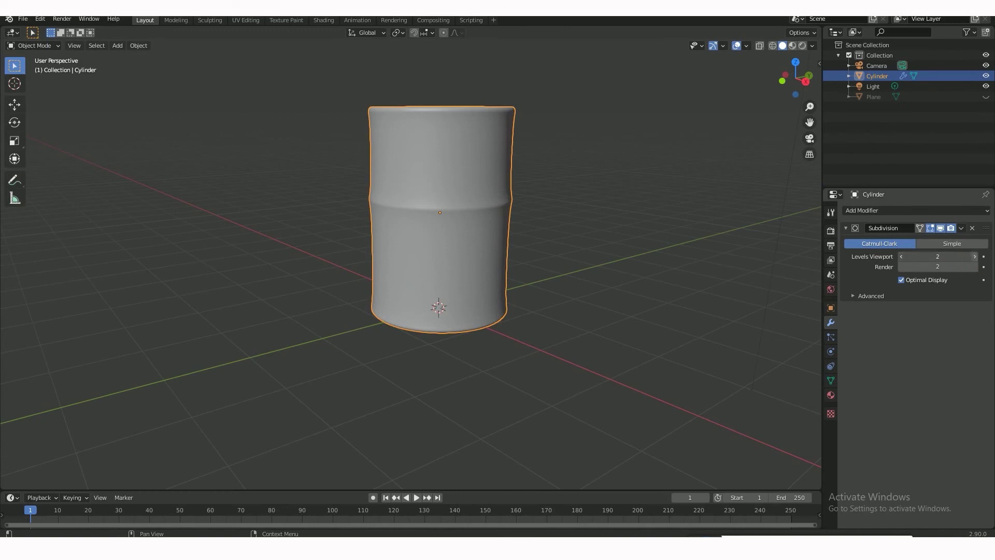
click(976, 266)
middle_drag(663, 253, 484, 215)
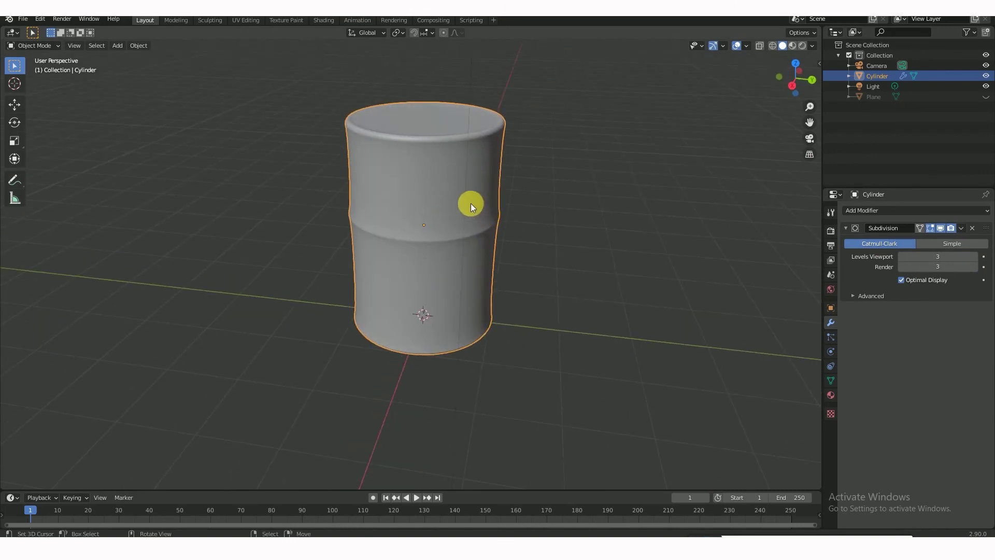
Add a loop cut around the barrel's upper section and move it down along global Z to just above the middle ring
key(Tab)
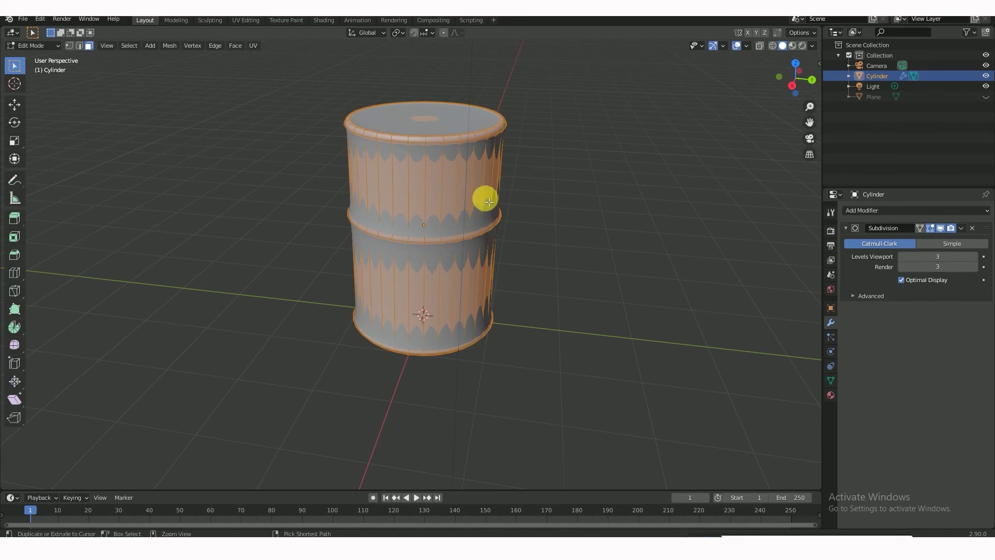
key(ctrl+r)
click(487, 199)
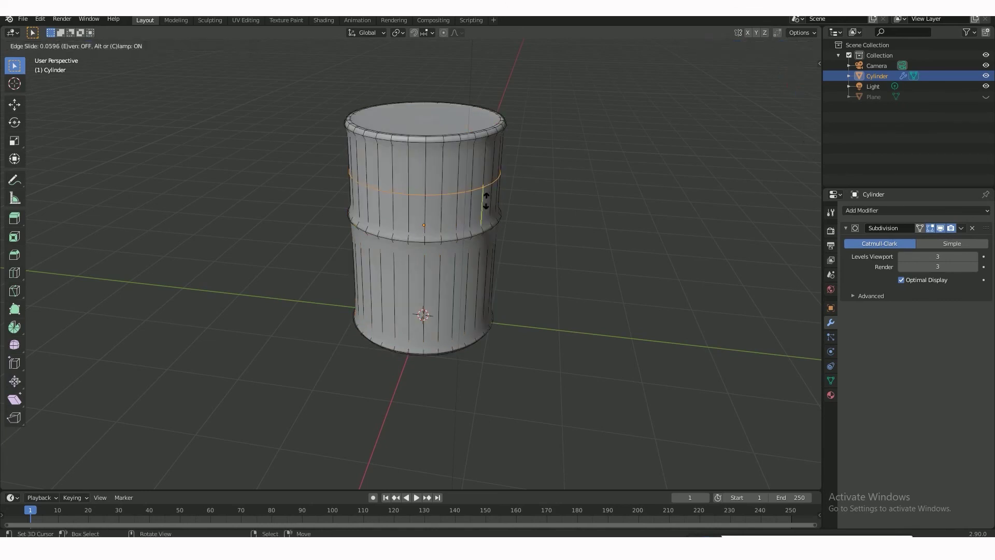
click(486, 200)
key(g)
key(z)
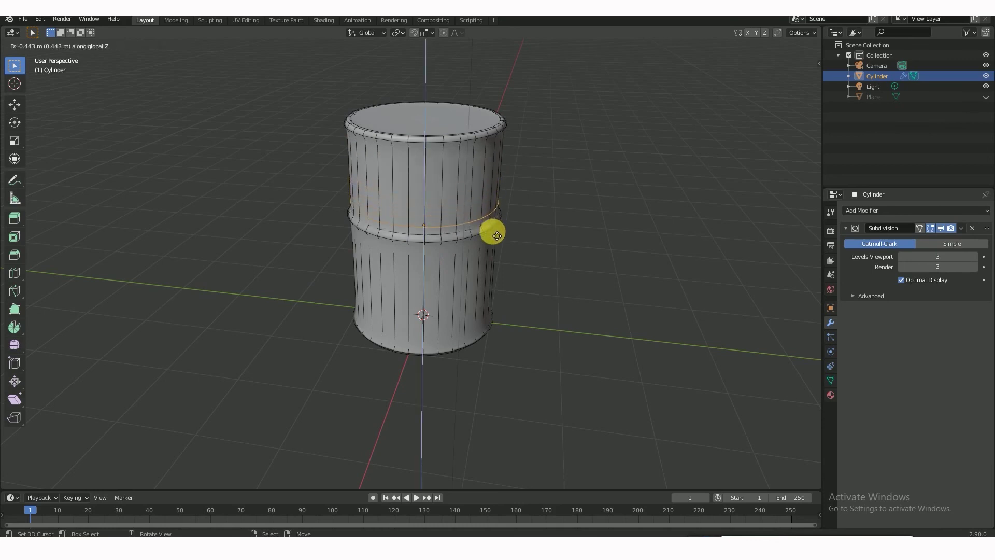
click(499, 237)
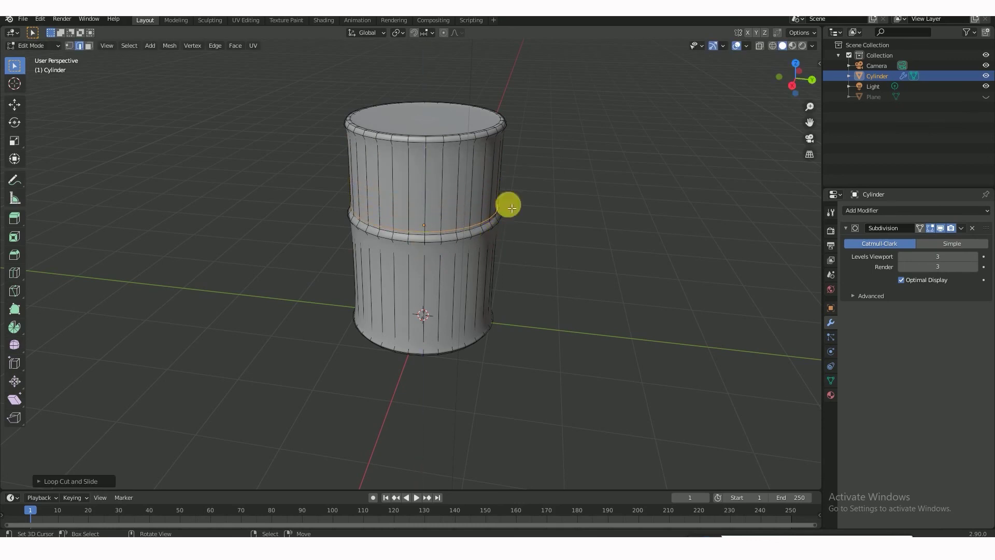
Add a loop cut around the barrel's lower section and move it up along global Z to just below the middle ring
key(ctrl+r)
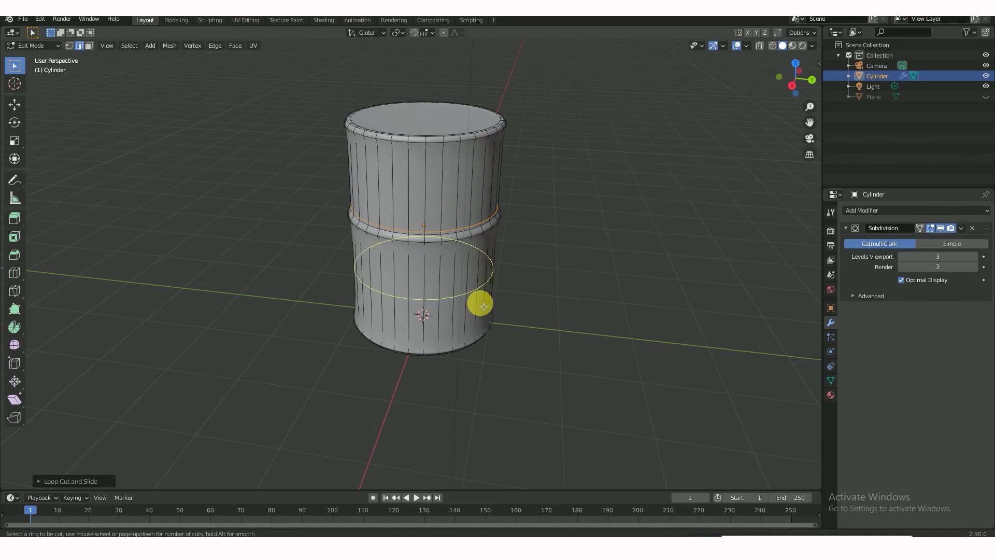
click(483, 305)
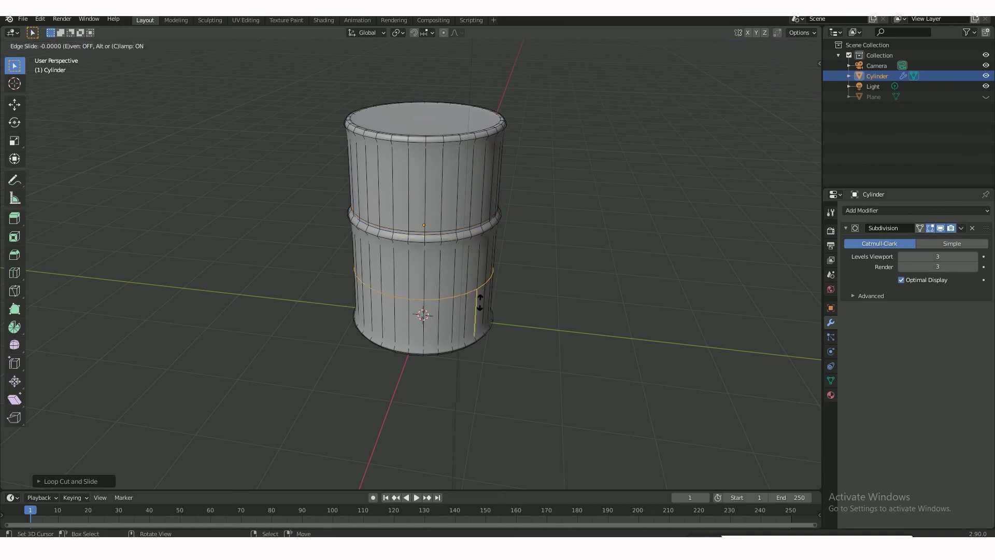
right_drag(481, 301, 486, 306)
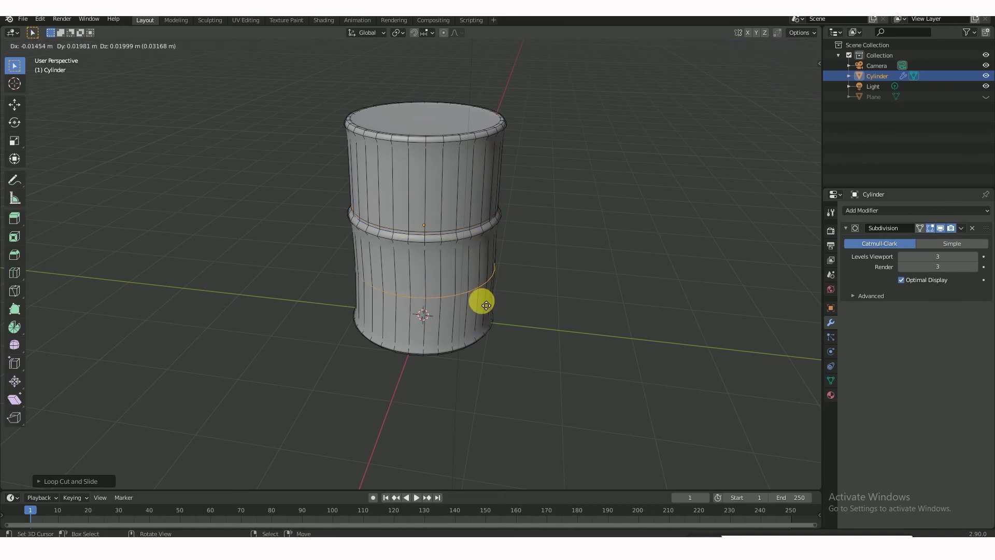
key(z)
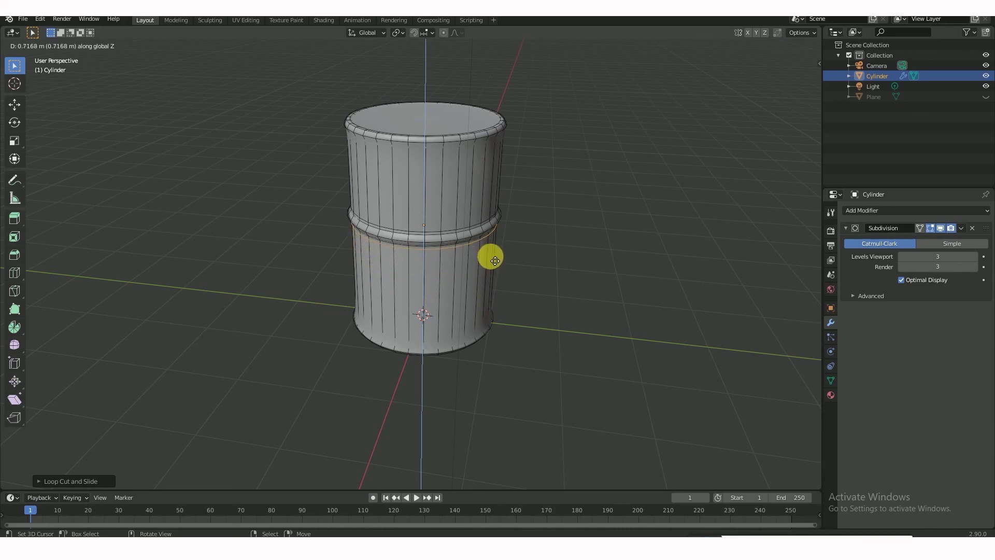
click(495, 260)
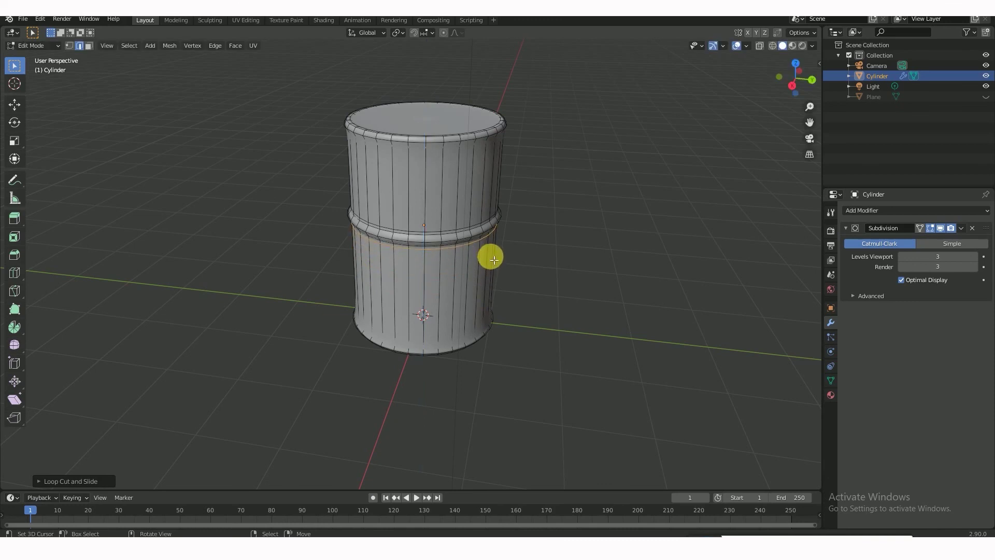
Add a loop cut around the barrel's upper section and slide it up to just beneath the top ring
key(ctrl+r)
click(483, 169)
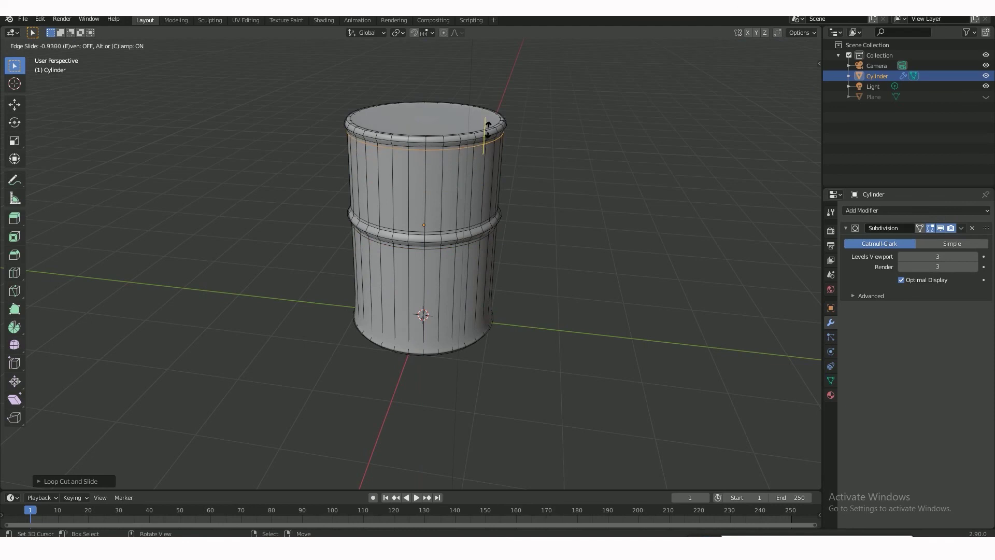
click(488, 128)
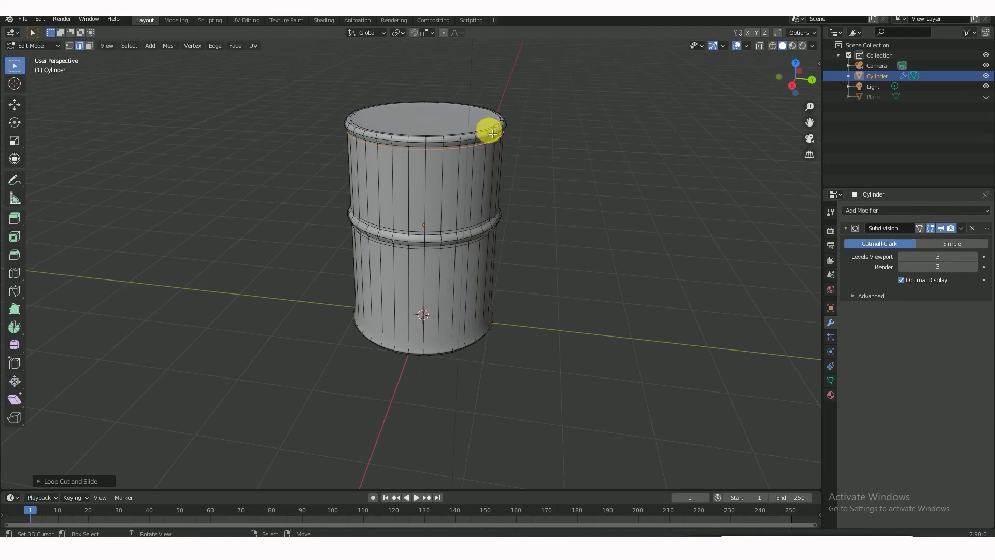
Add a loop cut around the barrel's lower section, slide it down to just above the bottom ring, and return to Object Mode
key(ctrl+r)
click(473, 312)
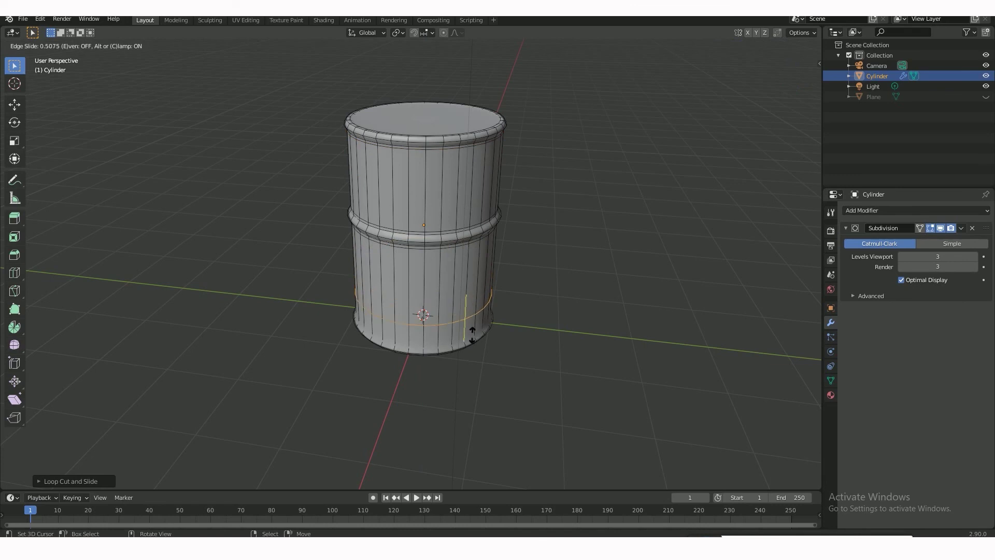
click(473, 355)
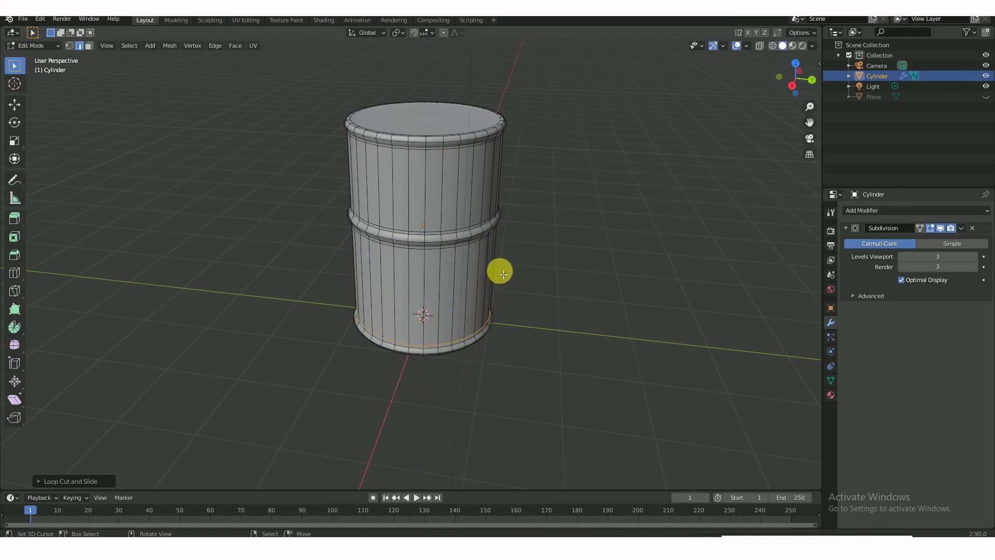
key(Tab)
middle_drag(473, 260, 428, 263)
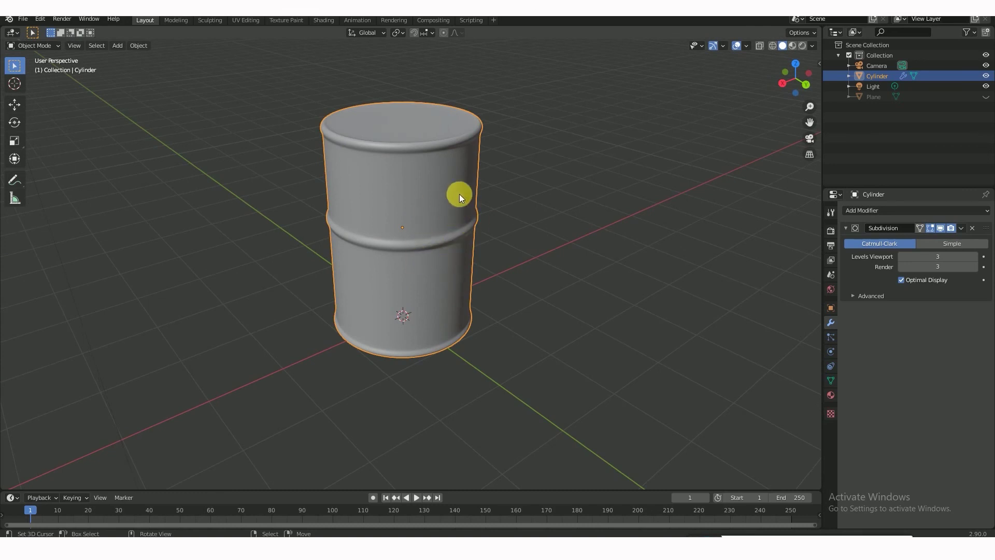
middle_drag(459, 194, 406, 183)
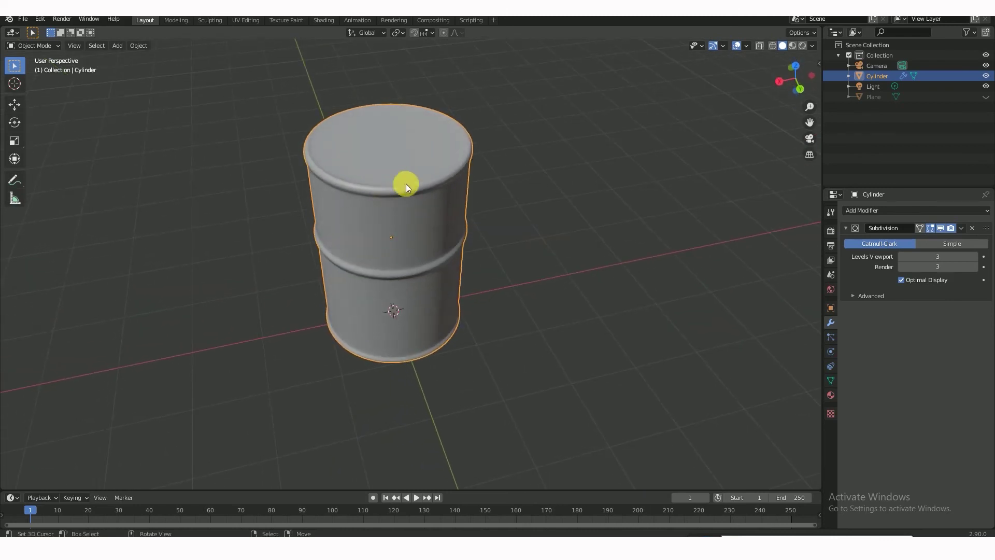
In Edit Mode, add a supporting loop cut on the barrel's top just inside the rim, scale it, and return to Object Mode
key(Tab)
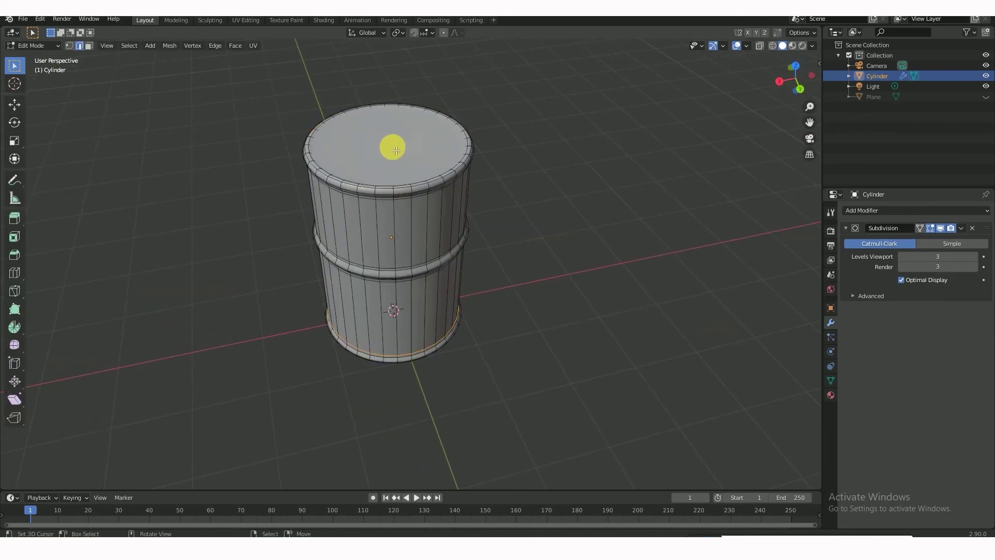
key(ctrl+r)
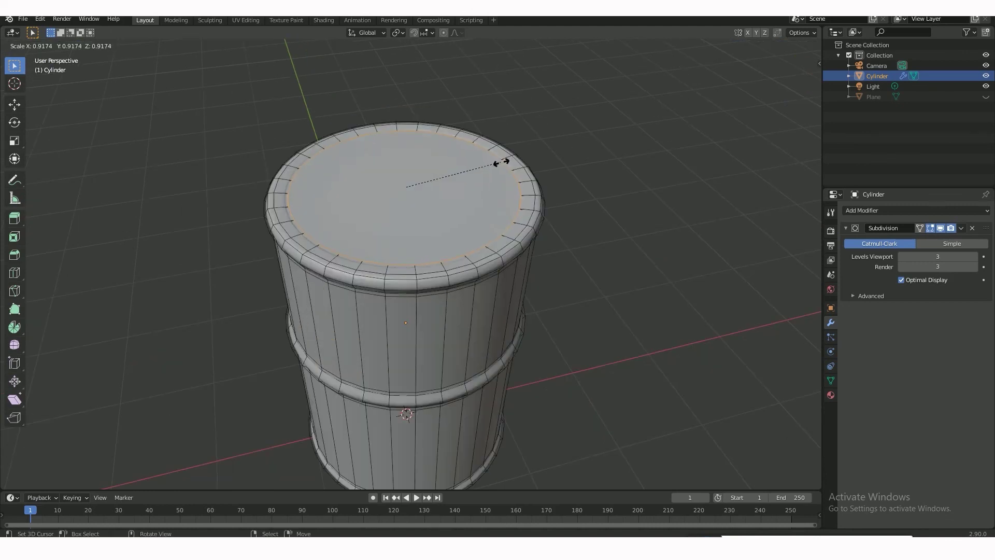
right_click(506, 162)
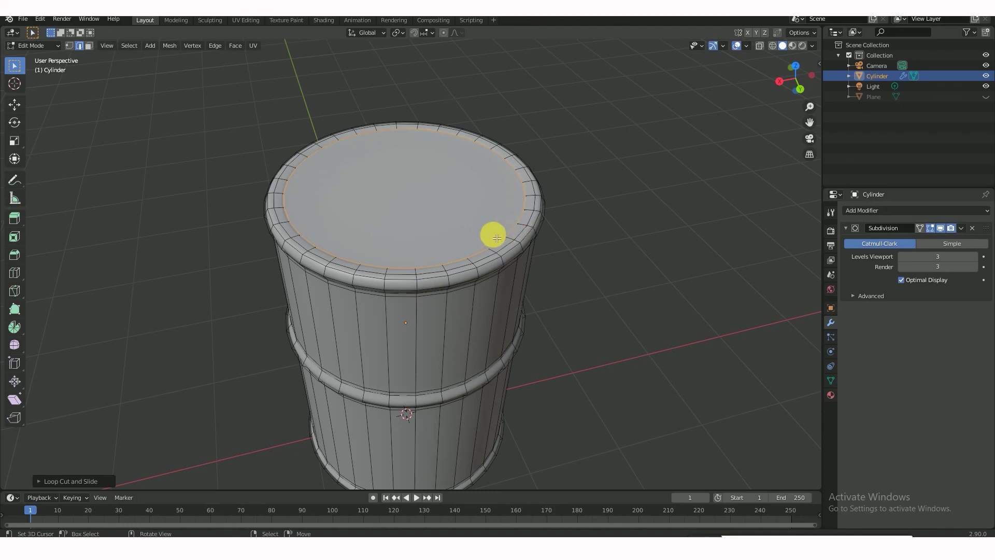
key(s)
click(493, 231)
middle_drag(465, 314, 495, 236)
key(Tab)
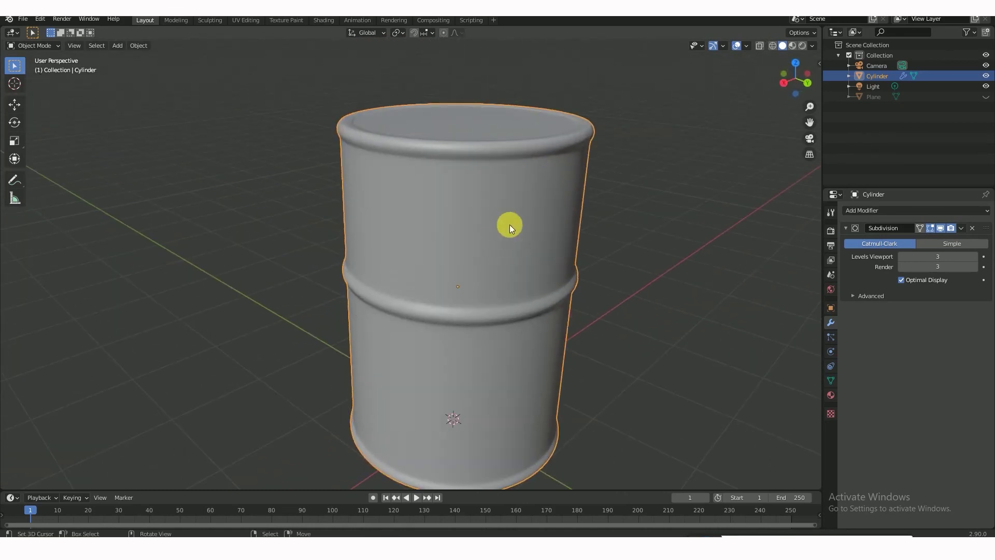
Unhide the ground plane beneath the barrel
key(alt+h)
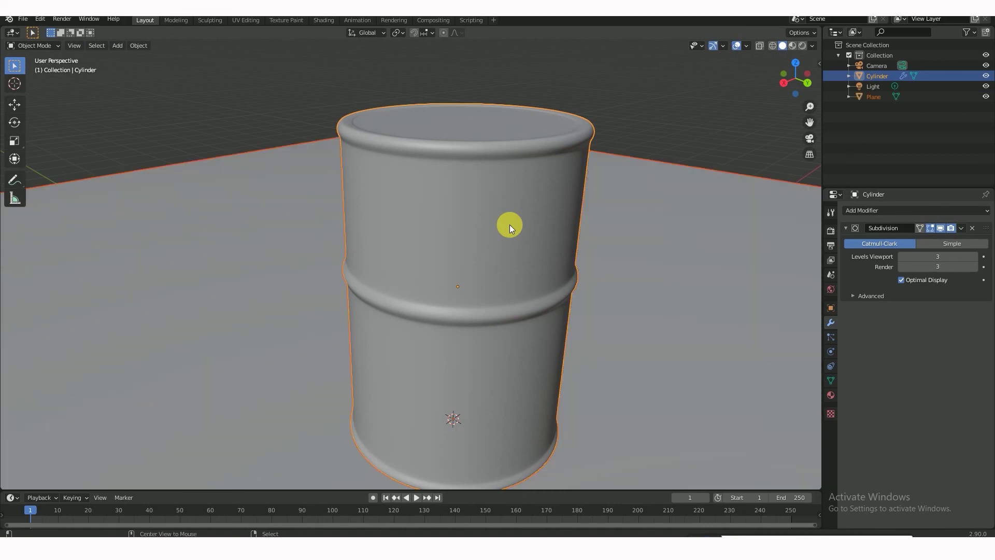
scroll(470, 293, down, 2)
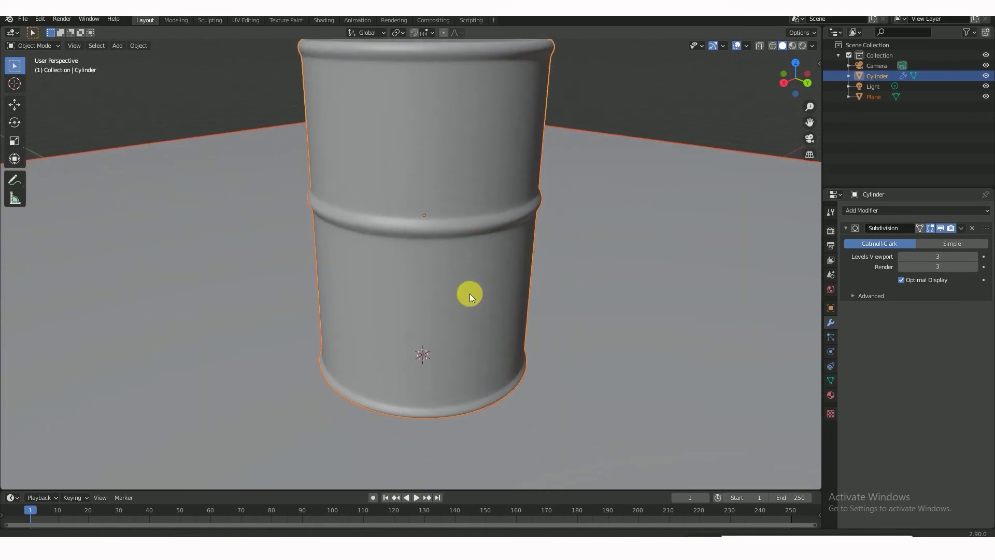
scroll(490, 297, down, 2)
scroll(492, 300, down, 1)
middle_drag(480, 291, 473, 309)
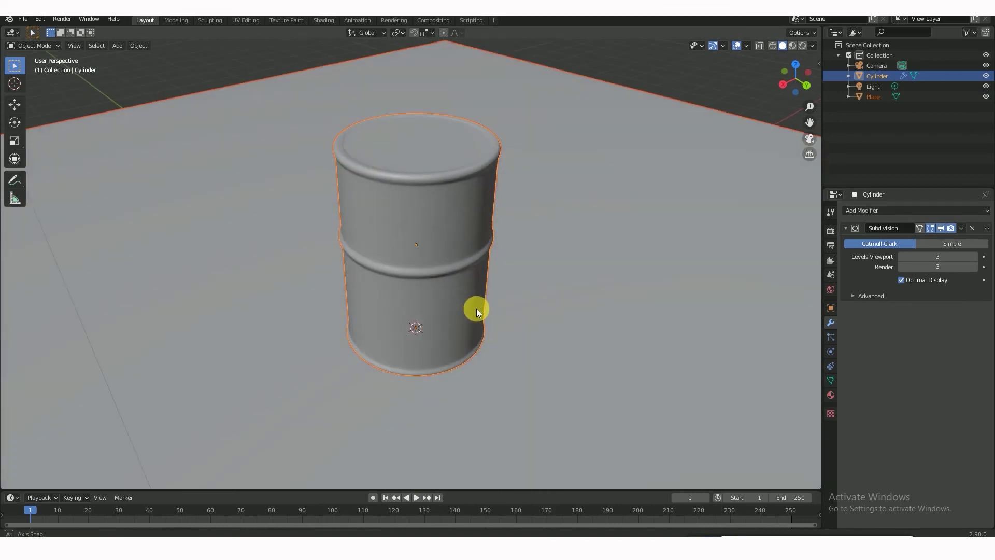
In Edit Mode, select the edge loop around the barrel's middle ring and scale it outward to about 1.0265
key(Tab)
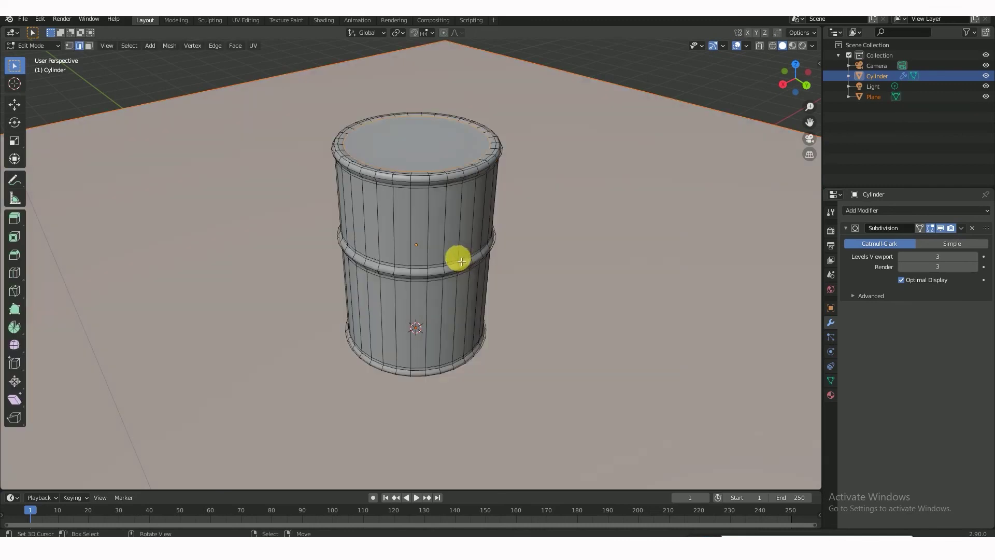
alt+click(436, 276)
key(s)
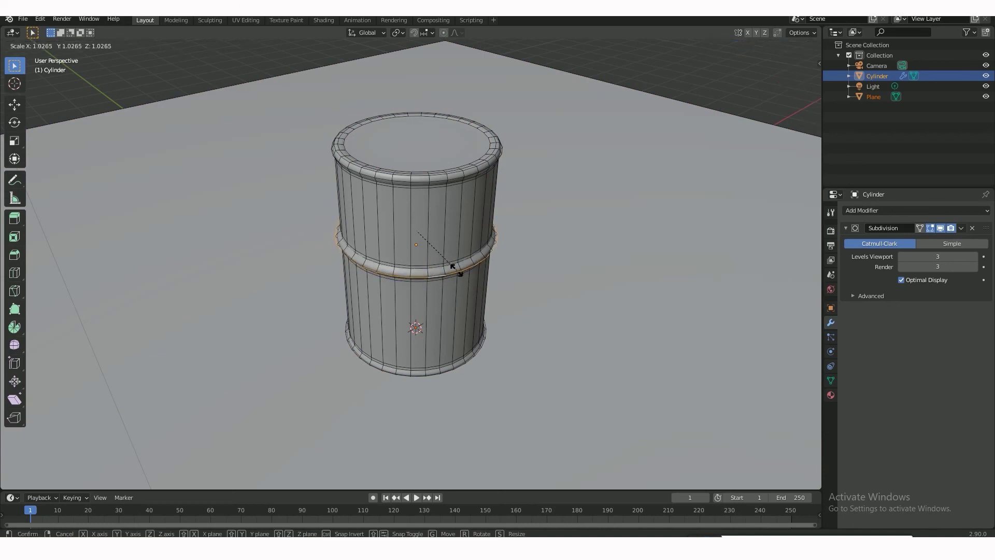
click(455, 266)
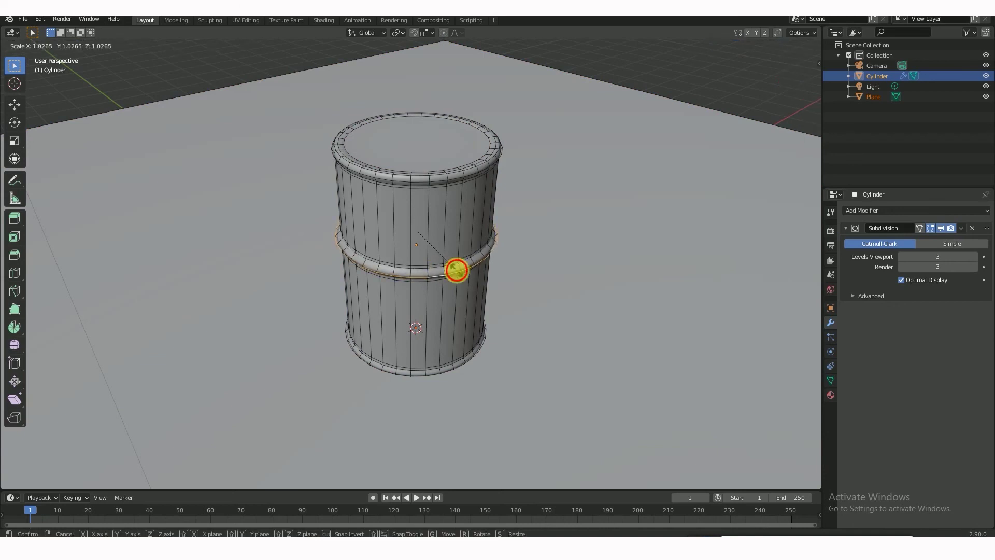
Select the edge loop around the barrel's top ring, scale it slightly outward, and return to Object Mode
right_click(453, 183)
alt+click(453, 182)
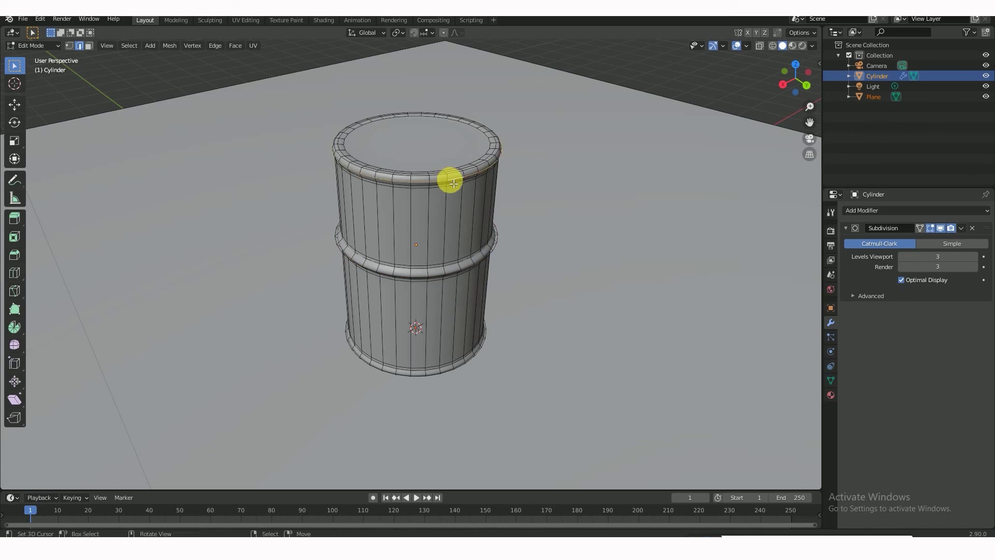
key(s)
click(449, 177)
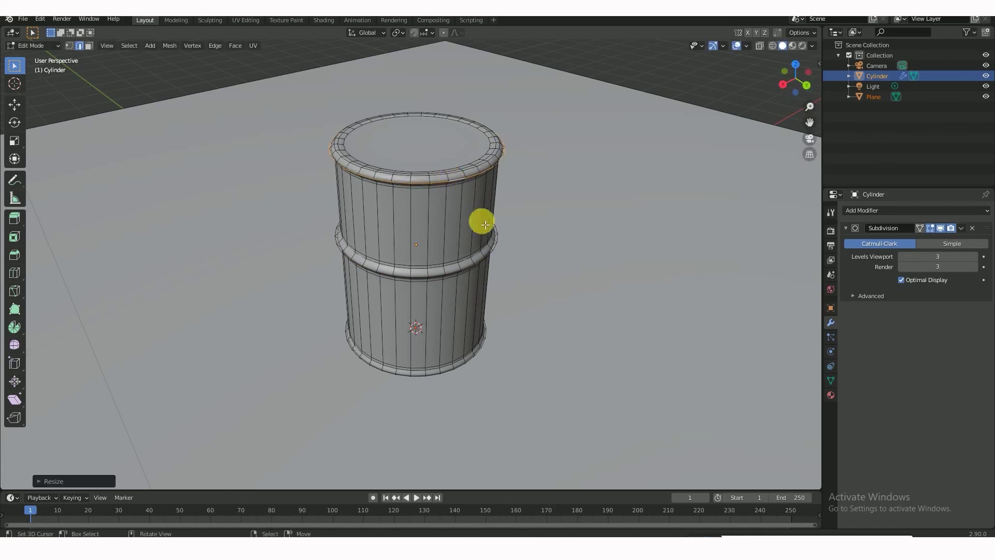
key(Tab)
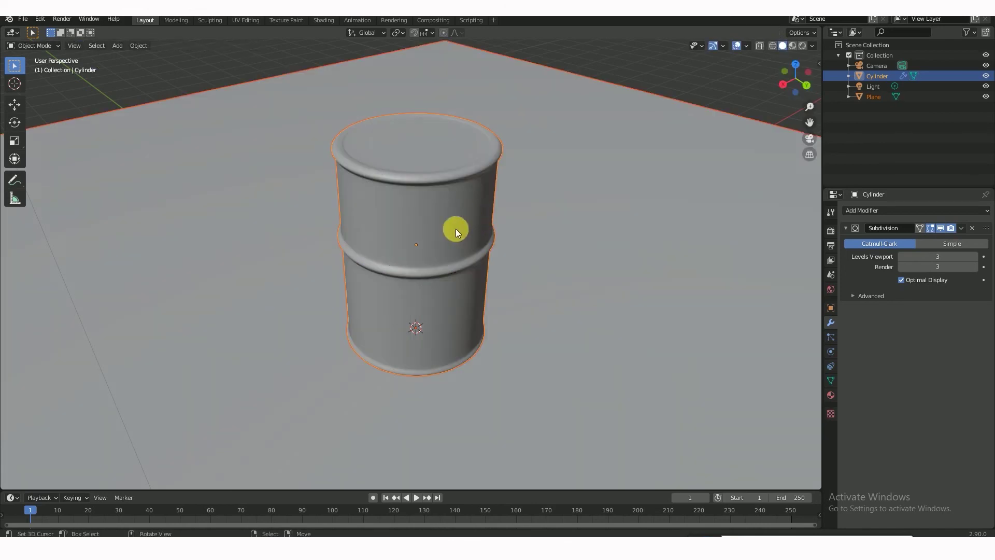
middle_drag(455, 228, 483, 207)
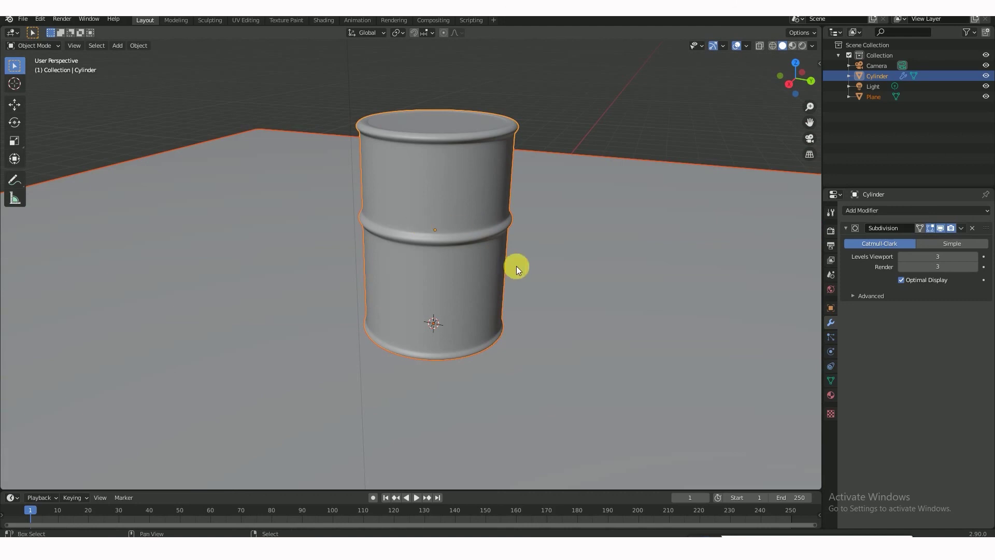
shift+middle_drag(534, 313, 509, 256)
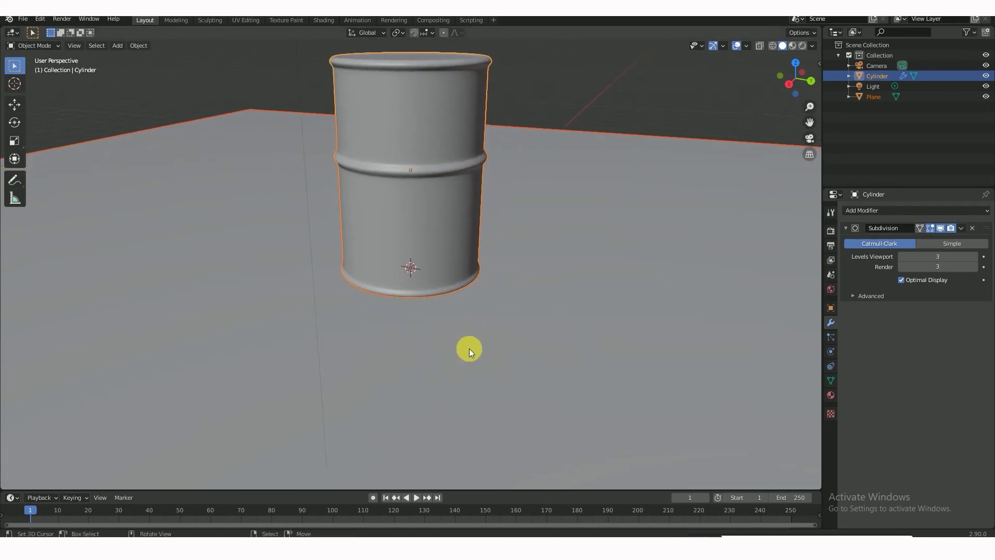
shift+middle_drag(475, 306, 483, 360)
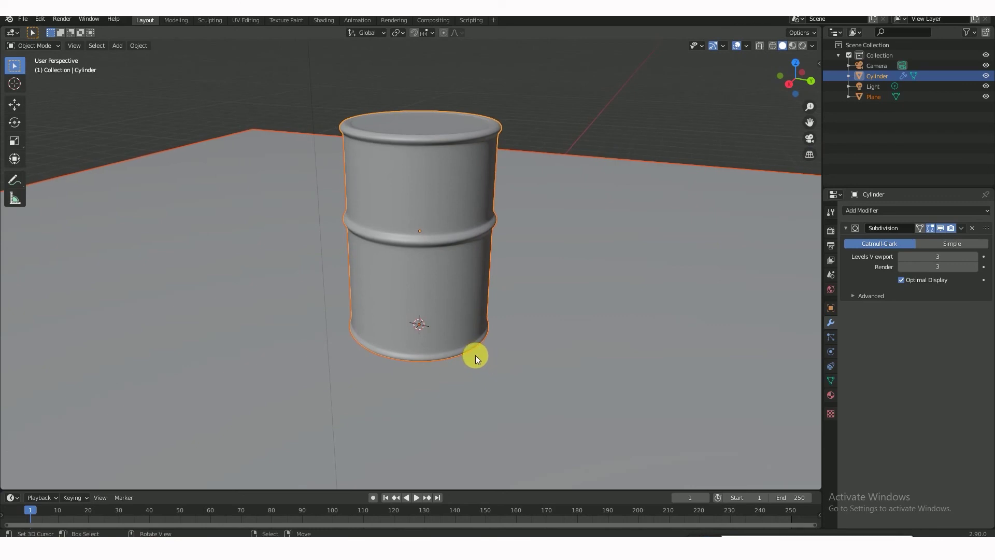